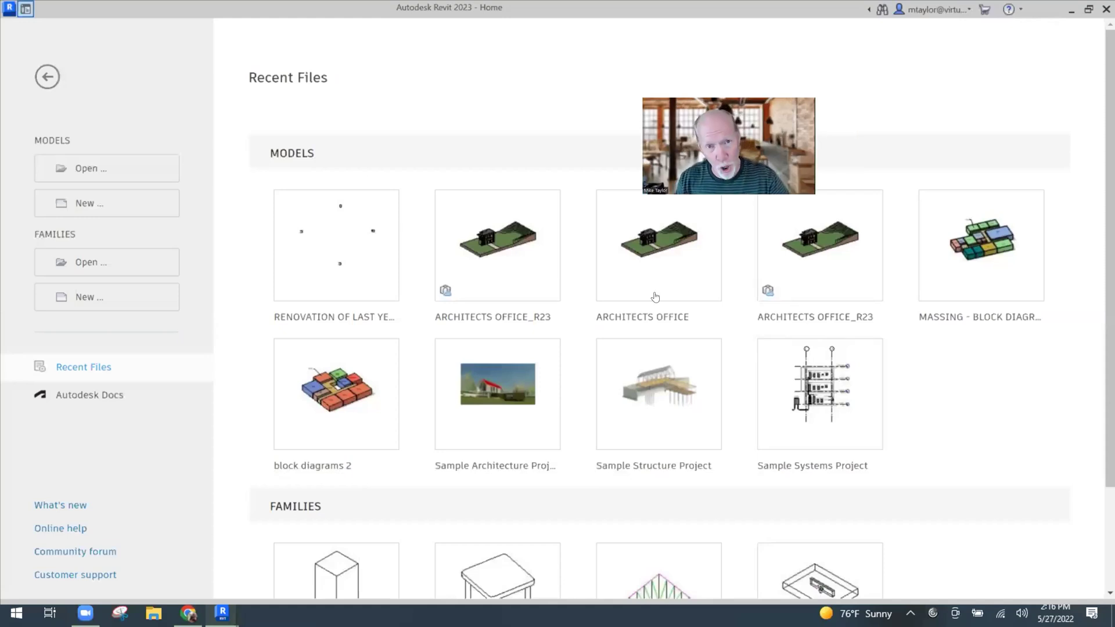
Open the project OLD PROJECT FROM LAST YEAR.rvt and display its 01 PLAN floor plan view
{"action": "mouse_move", "coordinate": [654, 297]}
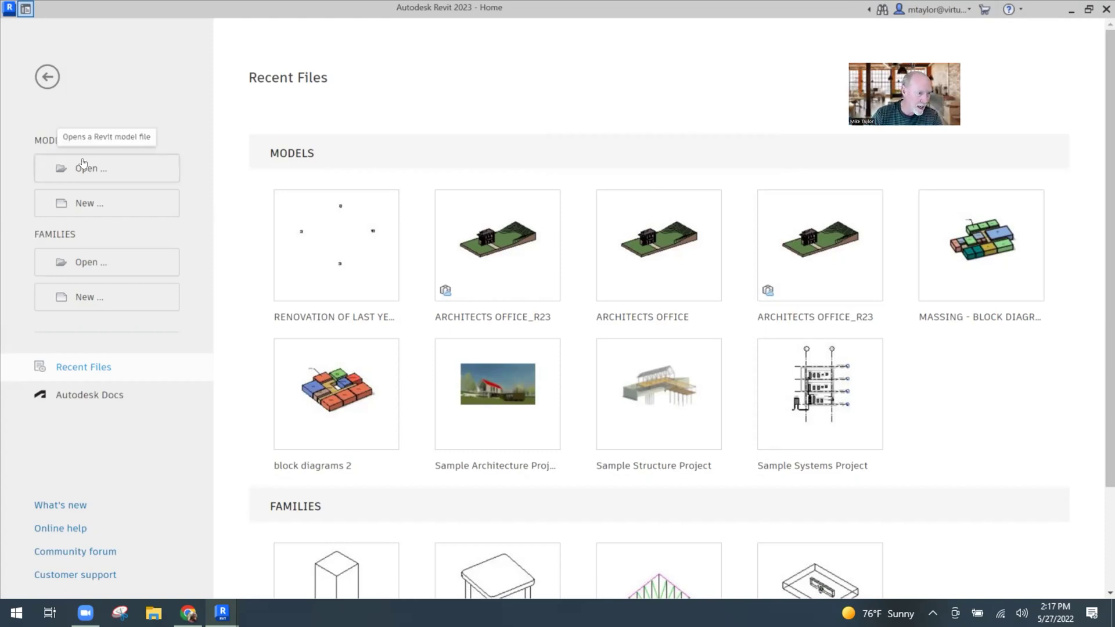
{"action": "left_click", "coordinate": [107, 165]}
{"action": "left_click_drag", "start_coordinate": [615, 239], "coordinate": [452, 99]}
{"action": "left_click", "coordinate": [472, 248]}
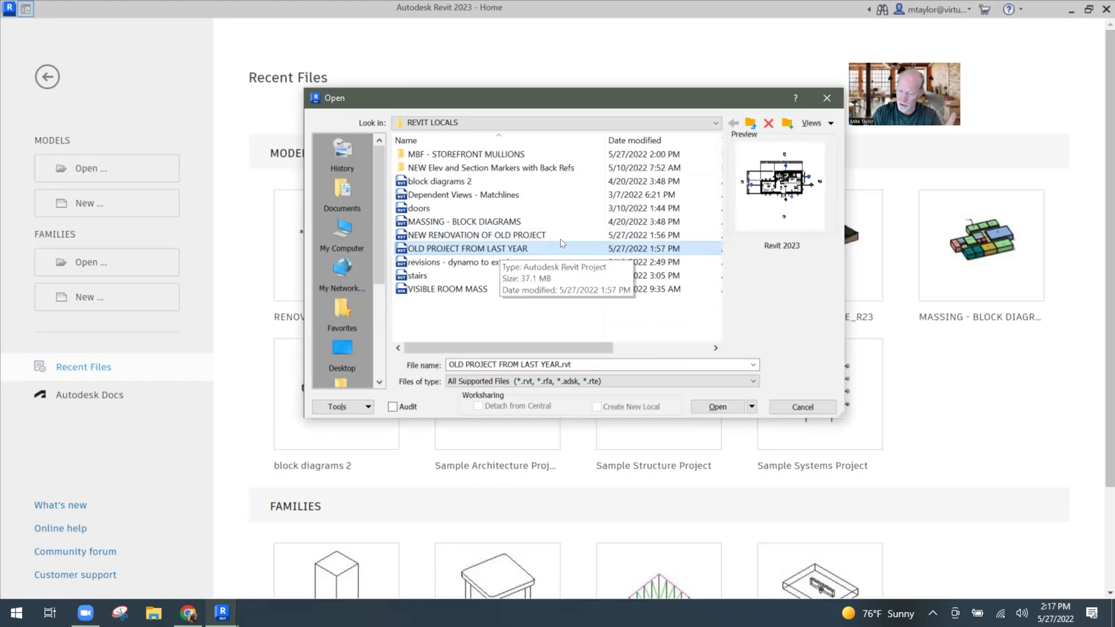
{"action": "left_click", "coordinate": [708, 406]}
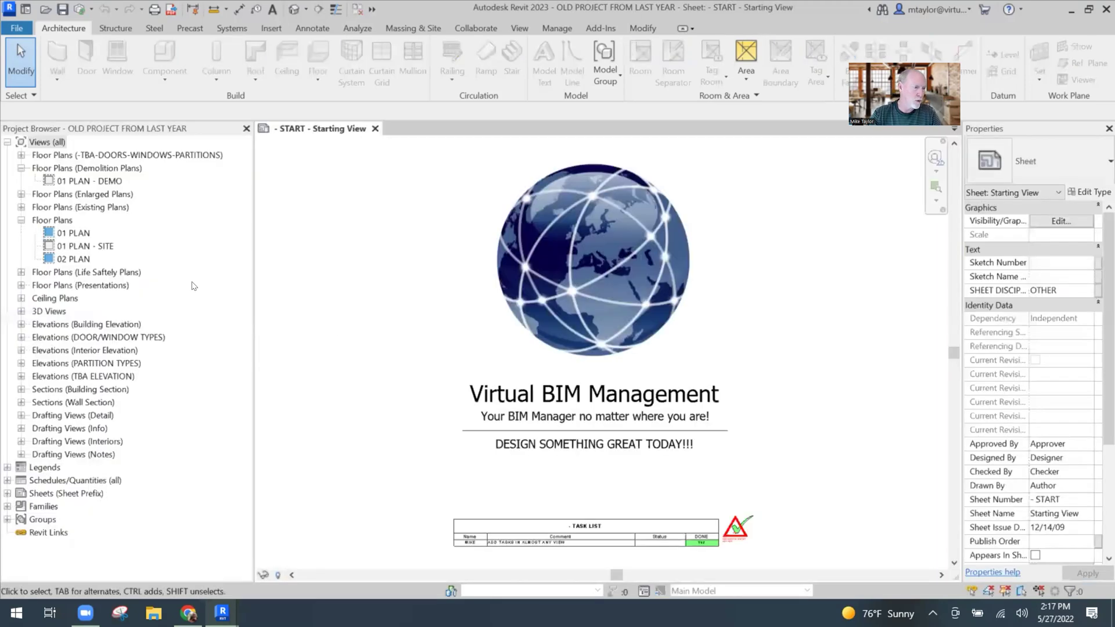
{"action": "double_click", "coordinate": [72, 232]}
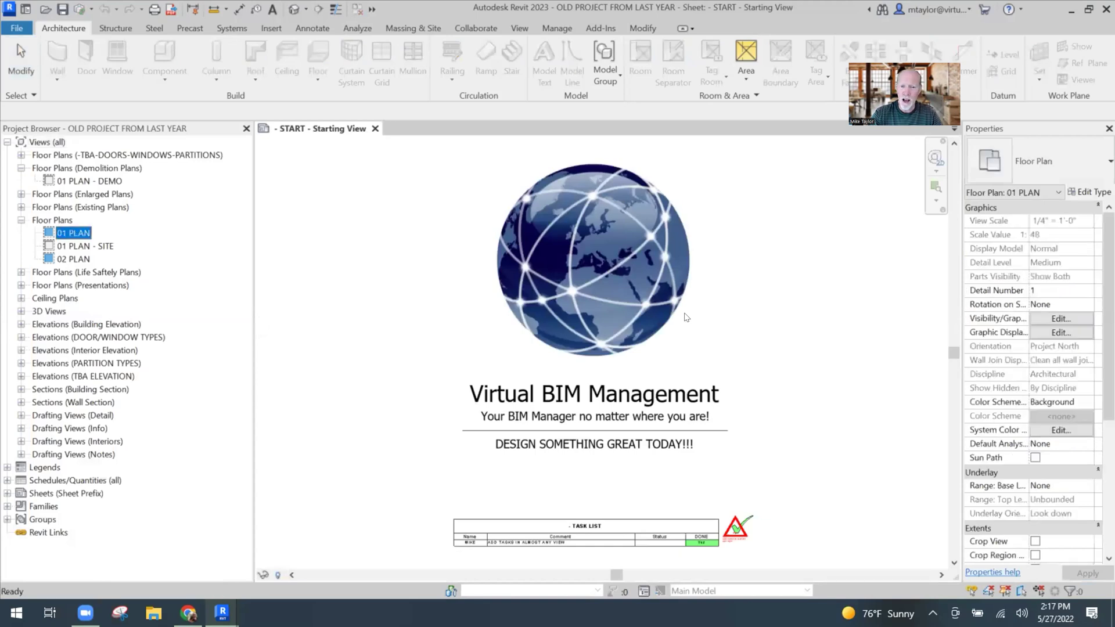
{"action": "scroll", "coordinate": [770, 388], "scroll_direction": "up", "scroll_amount": 1}
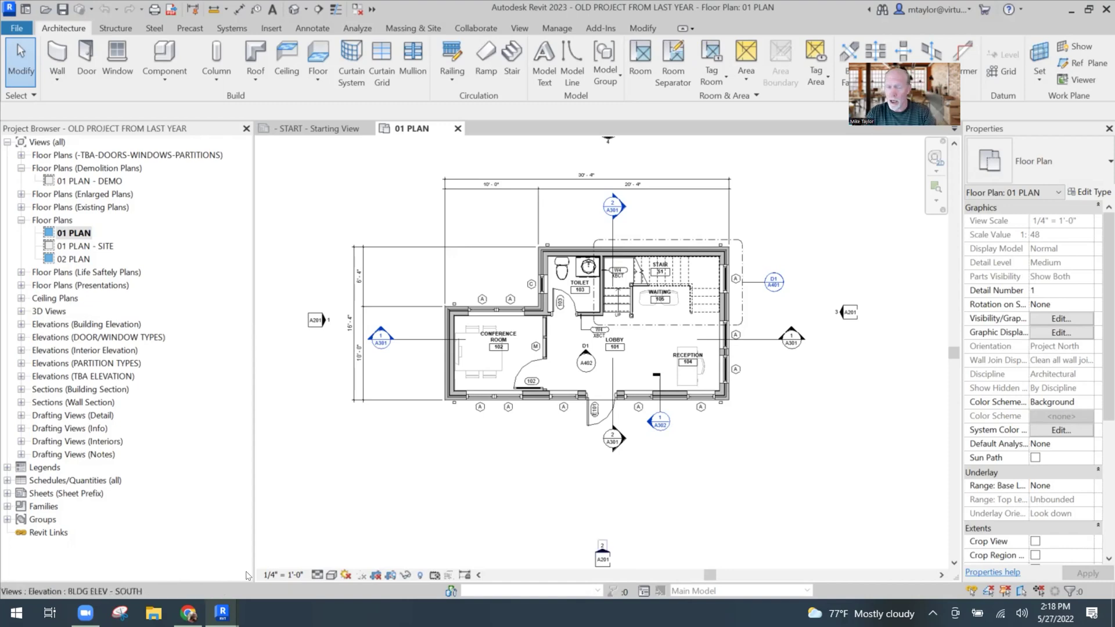
Switch to the other Revit session and open NEW RENOVATION OF OLD PROJECT.rvt from the REVIT LOCALS folder in Documents
{"action": "mouse_move", "coordinate": [224, 612]}
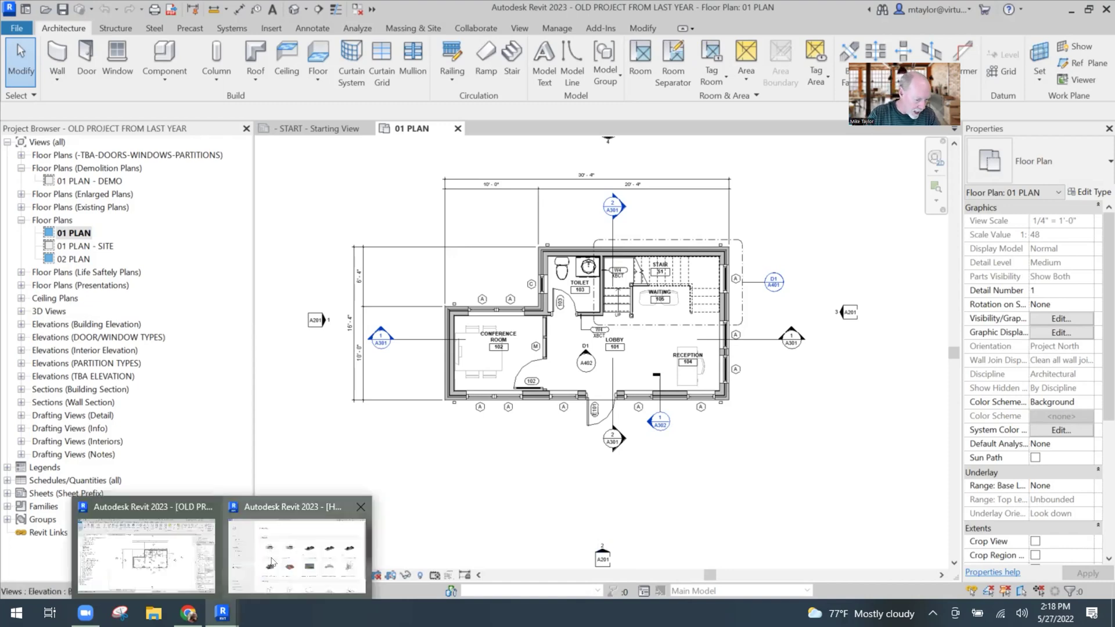
{"action": "left_click", "coordinate": [306, 530]}
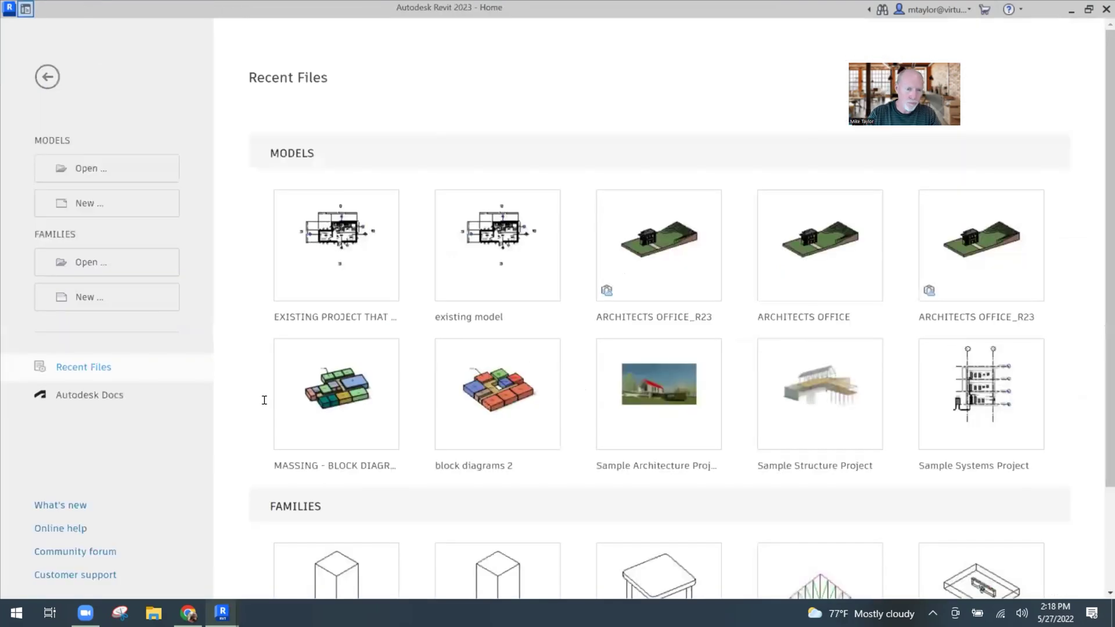
{"action": "left_click", "coordinate": [75, 166]}
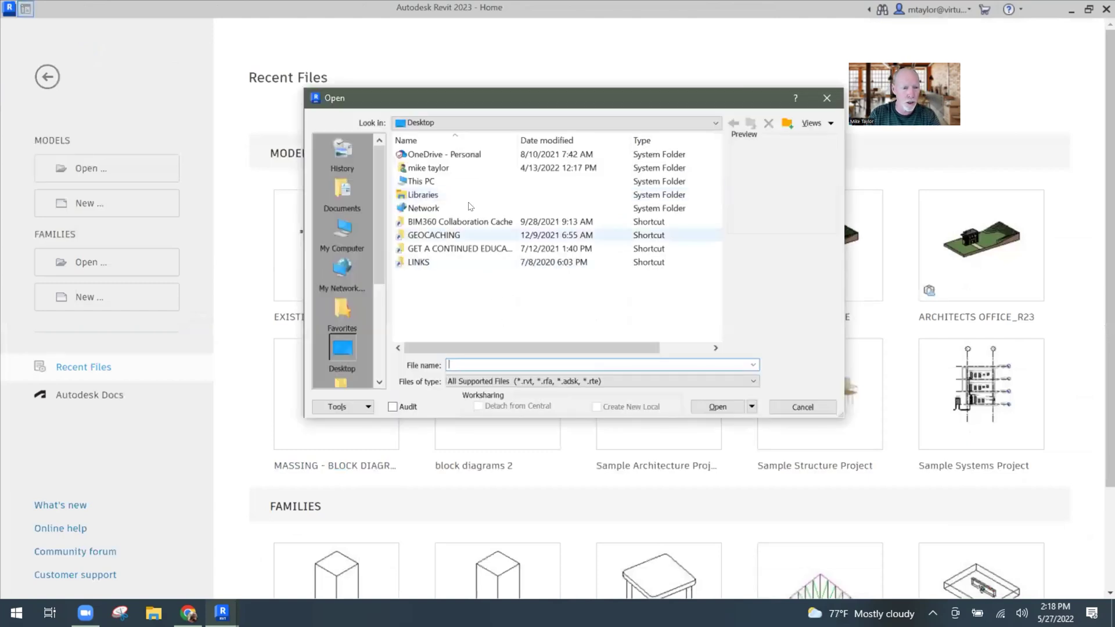
{"action": "left_click", "coordinate": [342, 191]}
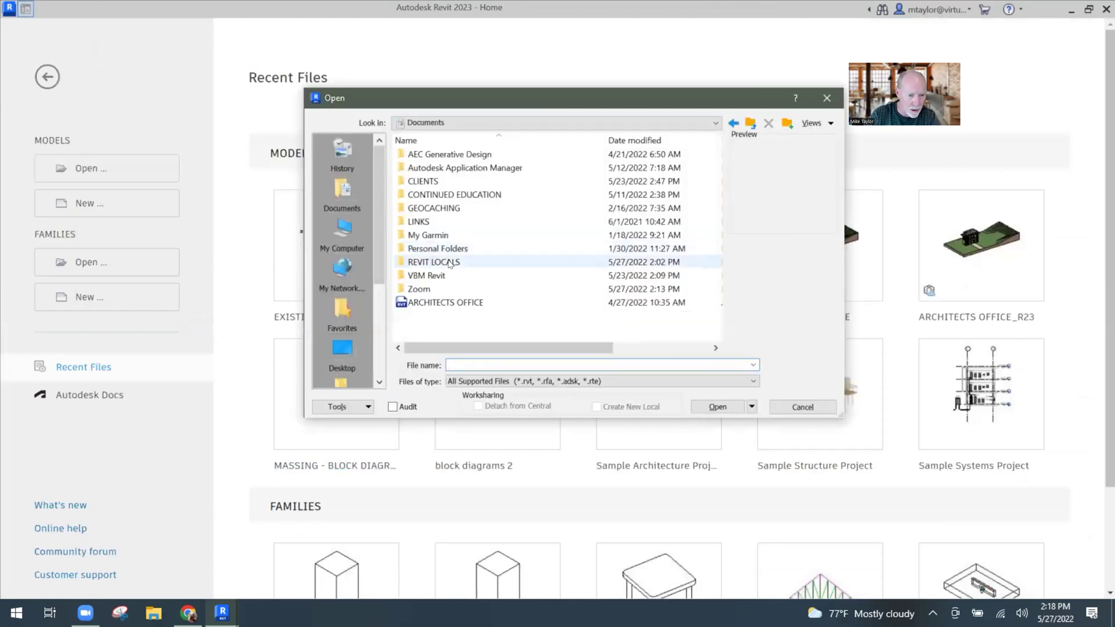
{"action": "double_click", "coordinate": [450, 262]}
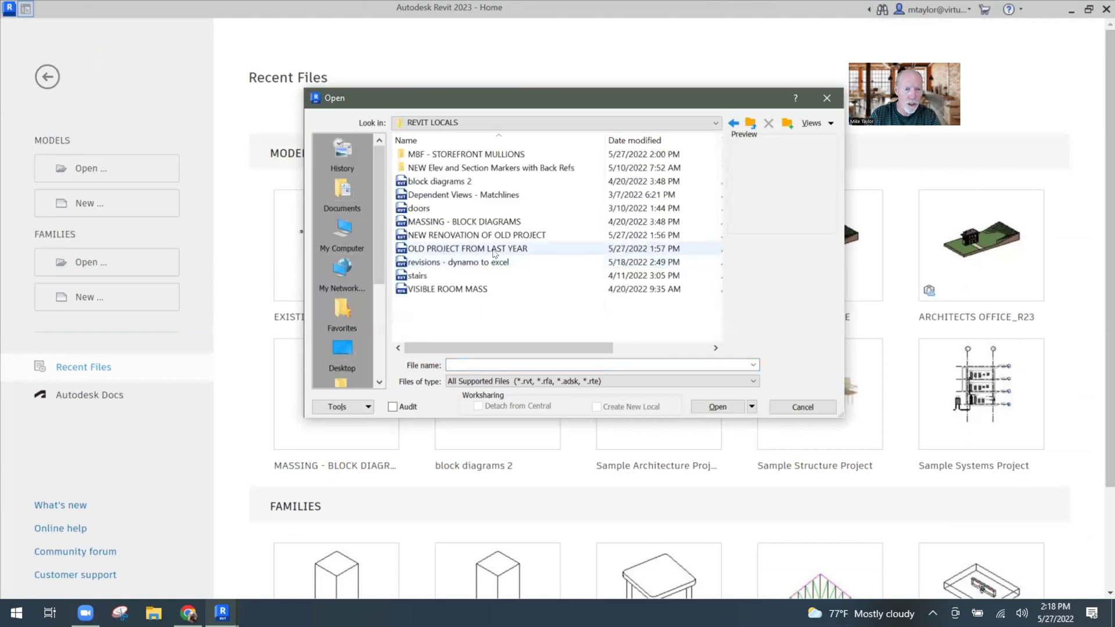
{"action": "left_click", "coordinate": [439, 236]}
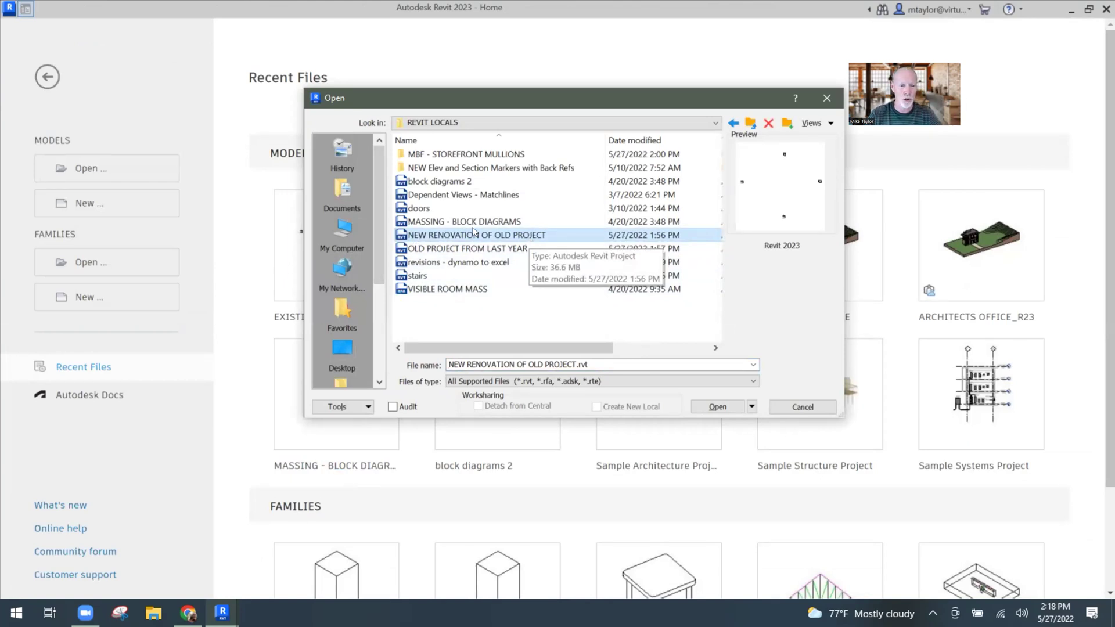
{"action": "left_click", "coordinate": [718, 406]}
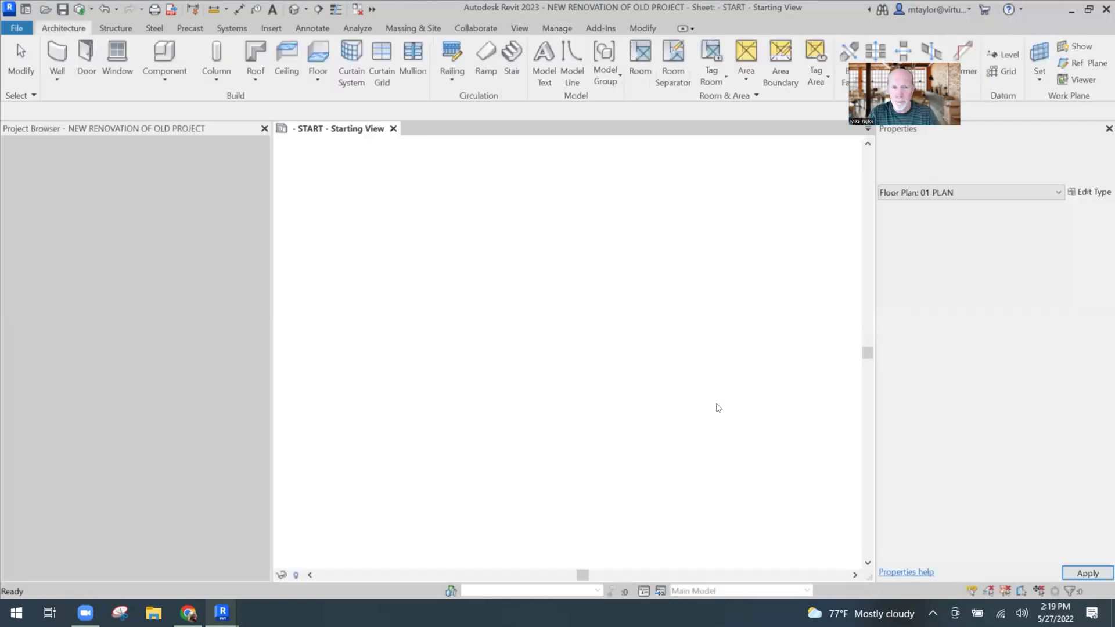
Display the renovation project's 01 PLAN floor plan and narrow the Project Browser to enlarge the drawing area
{"action": "double_click", "coordinate": [74, 247]}
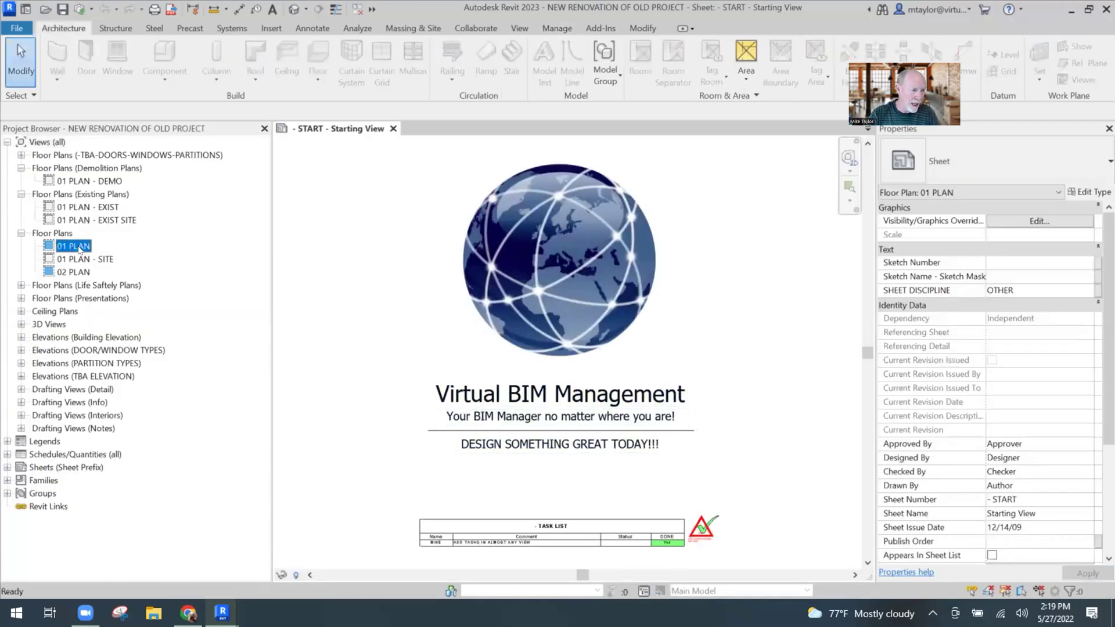
{"action": "scroll", "coordinate": [604, 385], "scroll_direction": "down", "scroll_amount": 2}
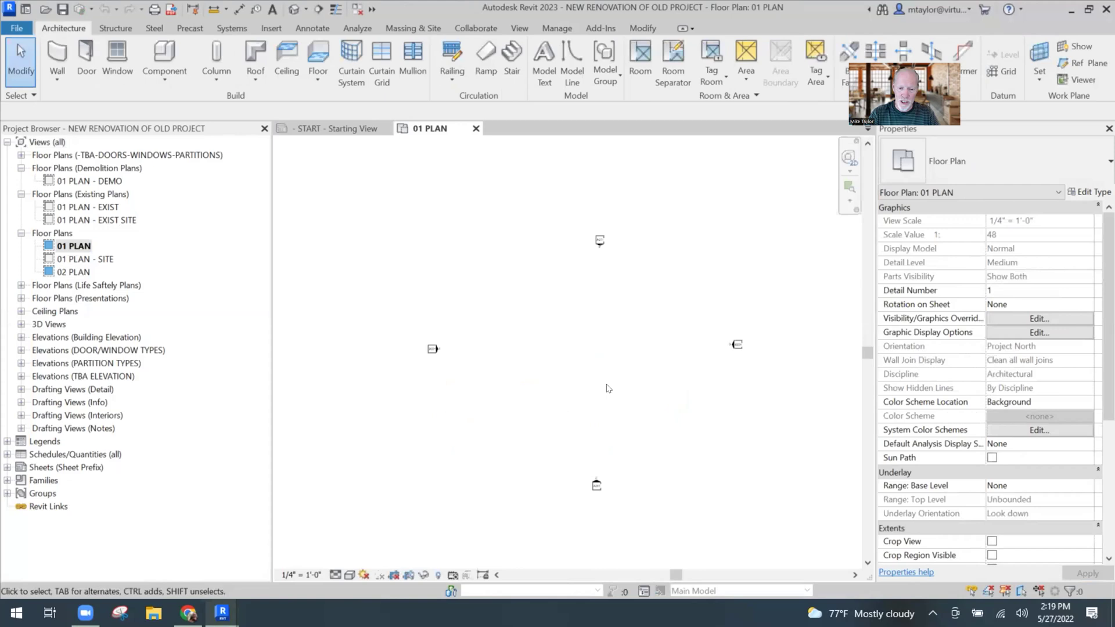
{"action": "left_click_drag", "start_coordinate": [271, 328], "coordinate": [227, 330]}
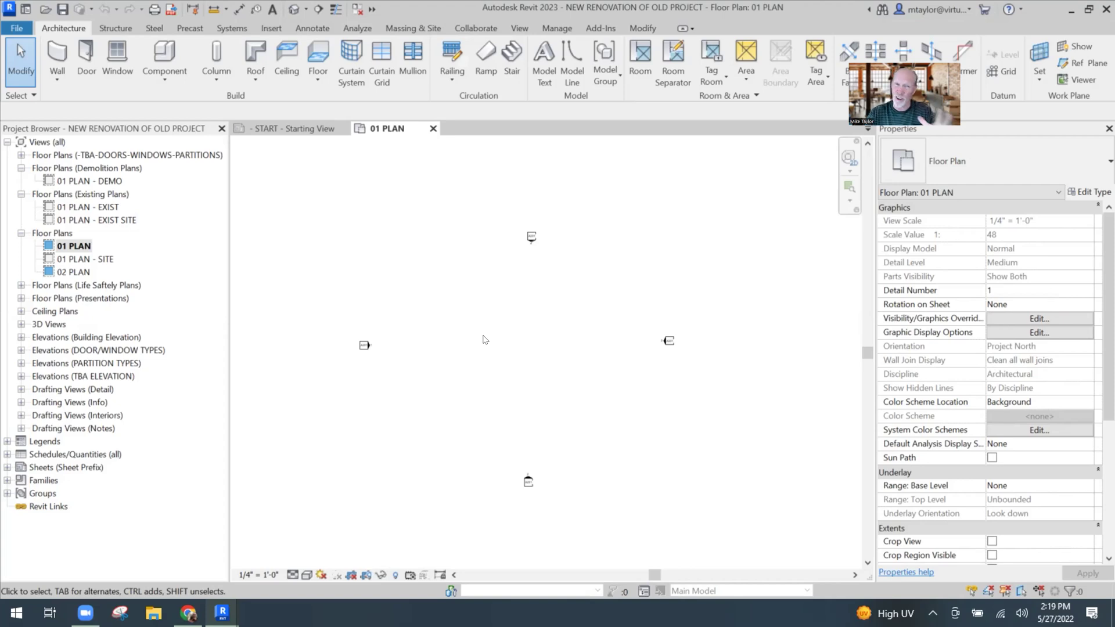
Link OLD PROJECT FROM LAST YEAR.rvt into the renovation project with Auto - Internal Origin to Internal Origin positioning
{"action": "left_click", "coordinate": [270, 28]}
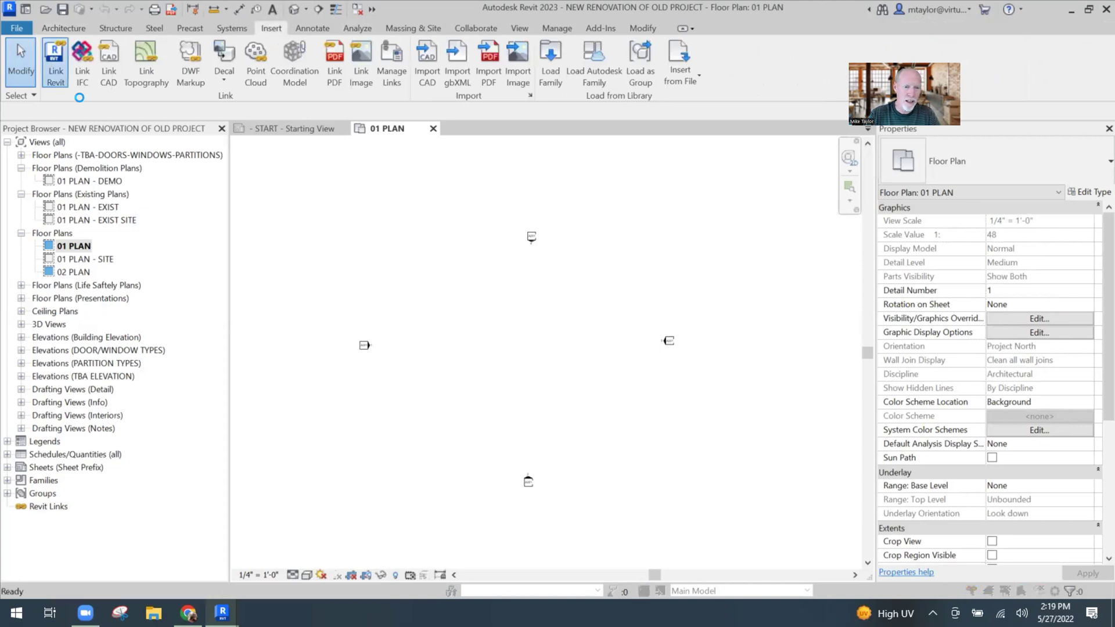
{"action": "left_click_drag", "start_coordinate": [603, 235], "coordinate": [361, 140]}
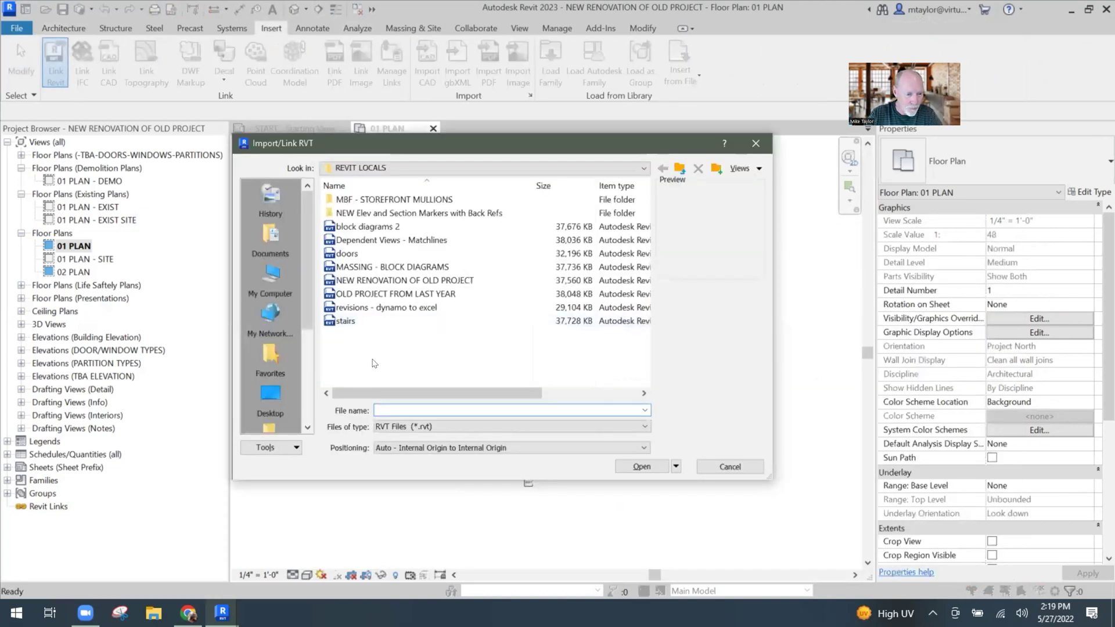
{"action": "left_click", "coordinate": [375, 294]}
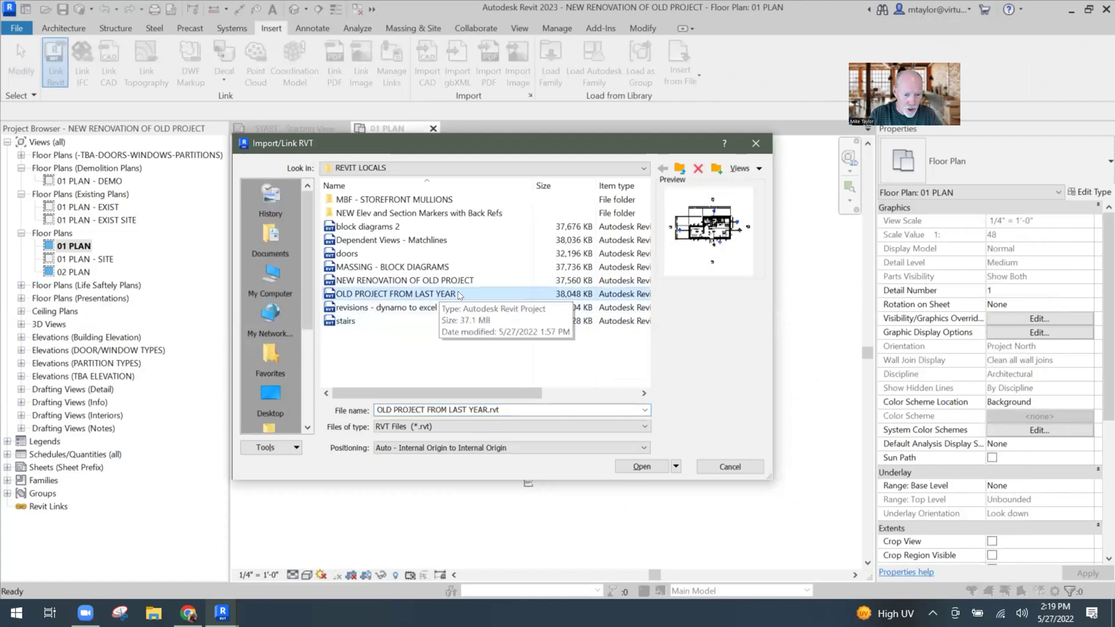
{"action": "left_click", "coordinate": [641, 466]}
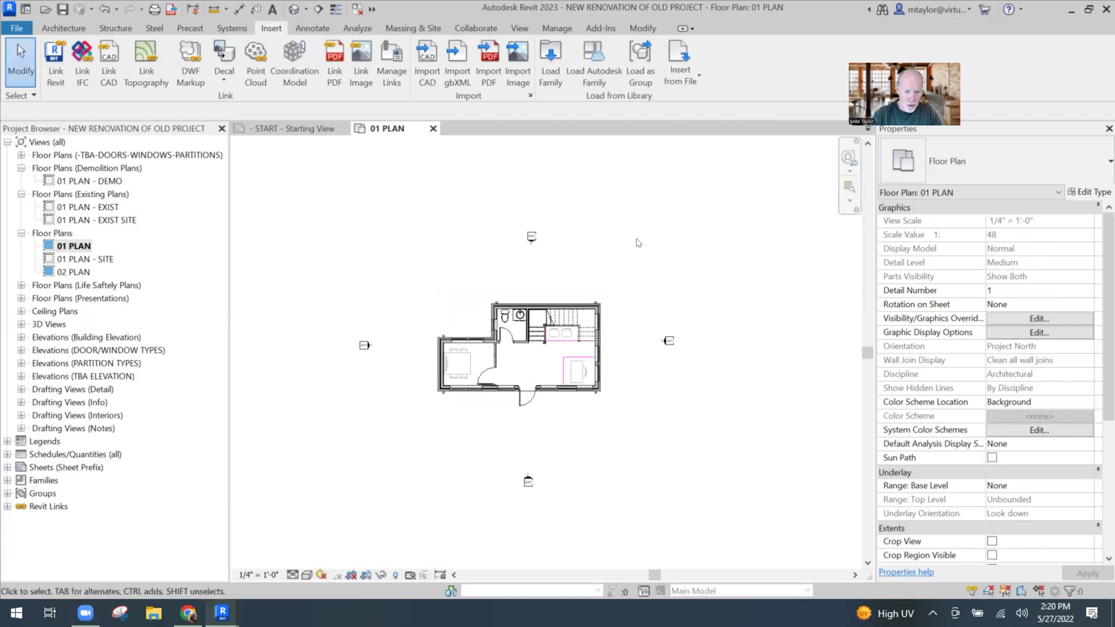
{"action": "scroll", "coordinate": [572, 351], "scroll_direction": "up", "scroll_amount": 2}
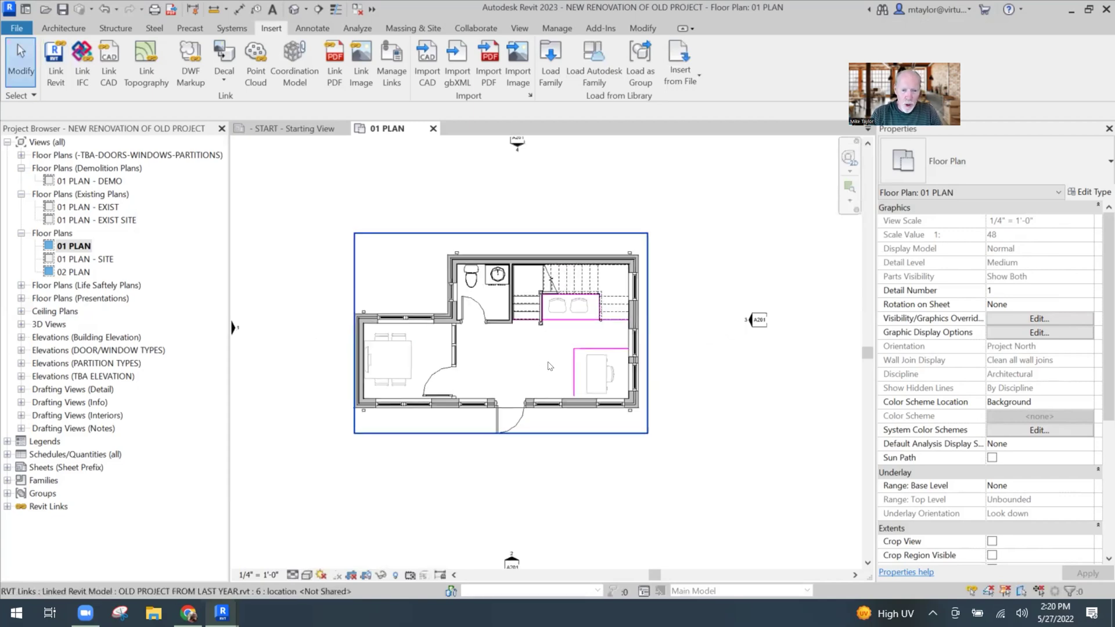
{"action": "scroll", "coordinate": [575, 298], "scroll_direction": "up", "scroll_amount": 1}
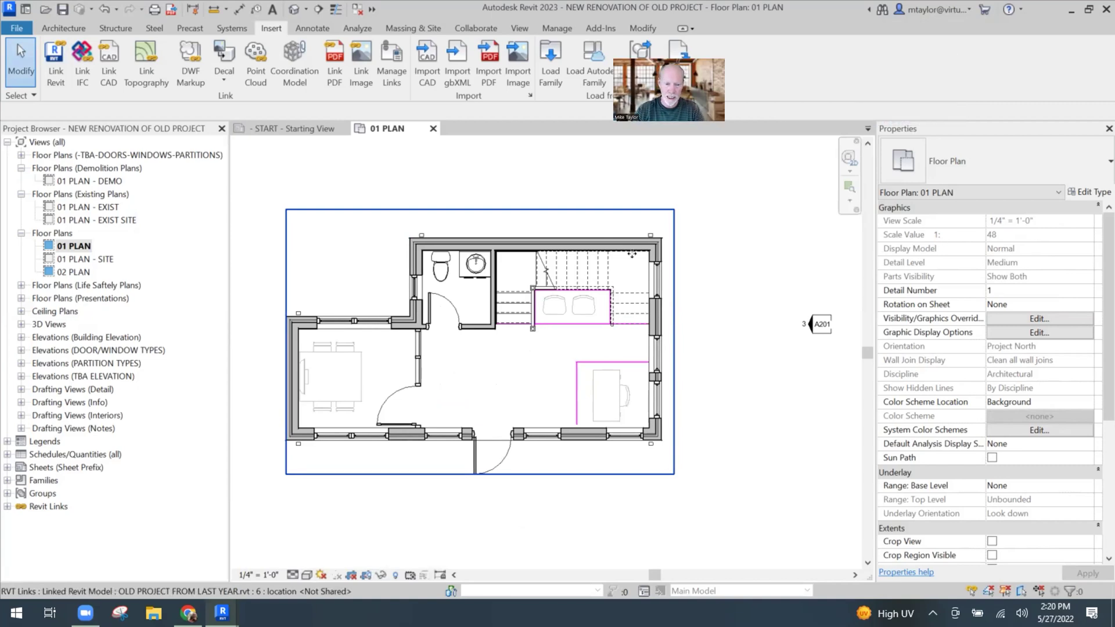
Inspect the phase mapping in the linked Revit model's type properties, then close them and deselect the link
{"action": "left_click", "coordinate": [284, 287]}
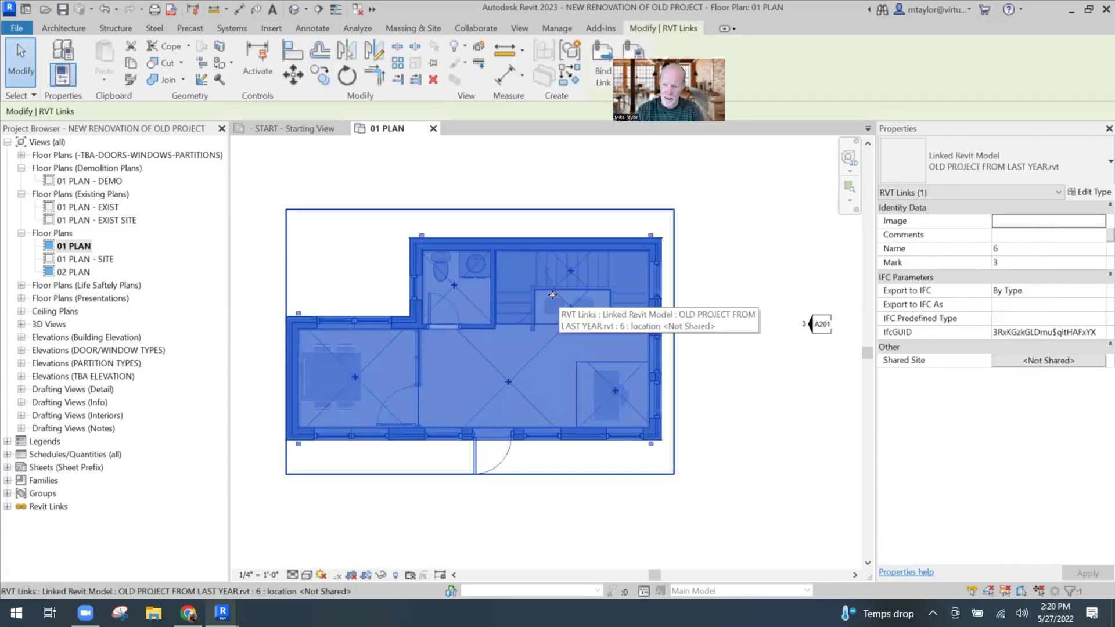
{"action": "left_click", "coordinate": [1086, 194]}
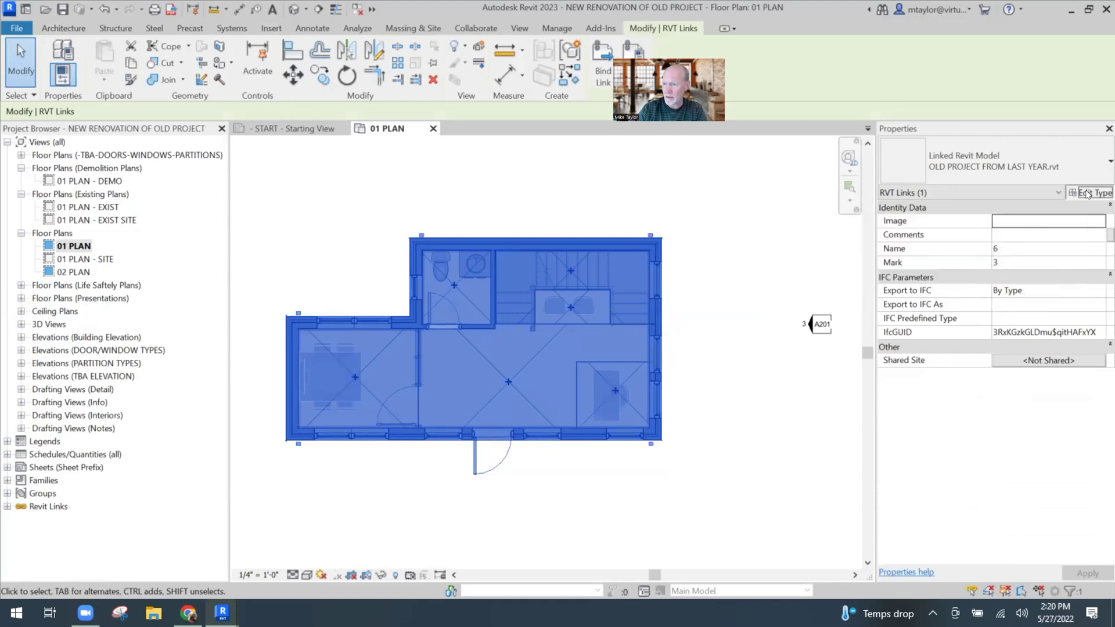
{"action": "left_click_drag", "start_coordinate": [548, 224], "coordinate": [549, 326]}
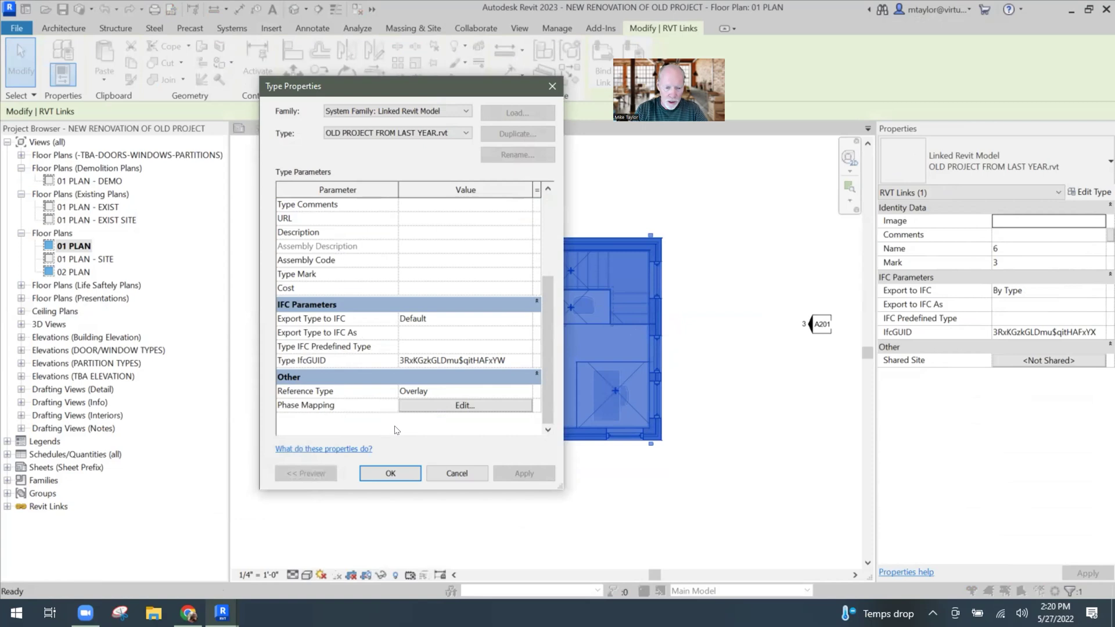
{"action": "left_click", "coordinate": [464, 406]}
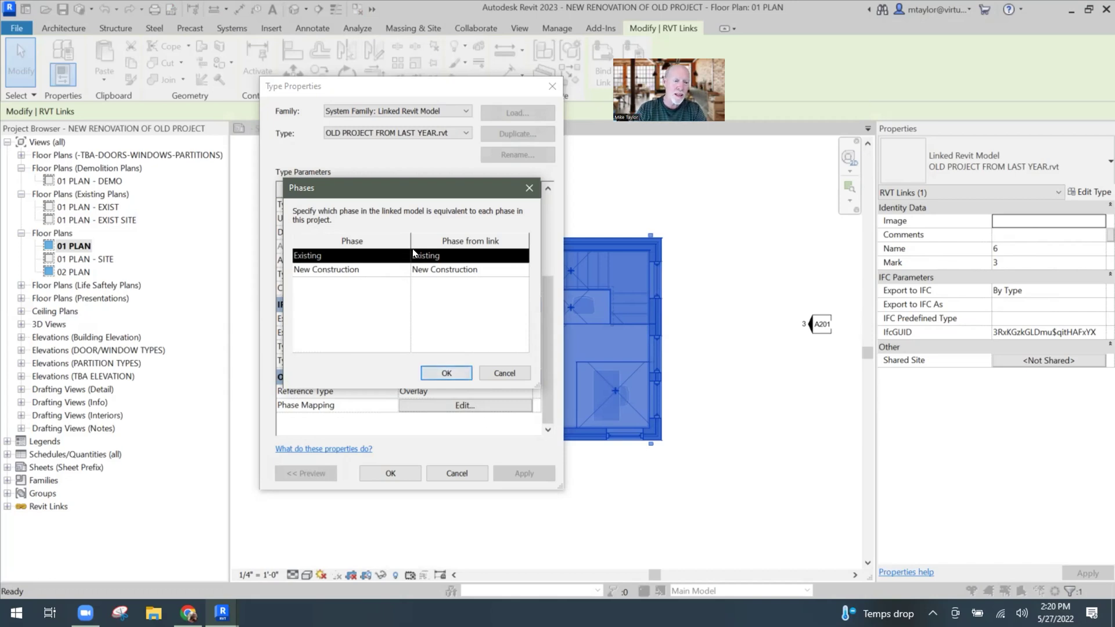
{"action": "left_click", "coordinate": [446, 373]}
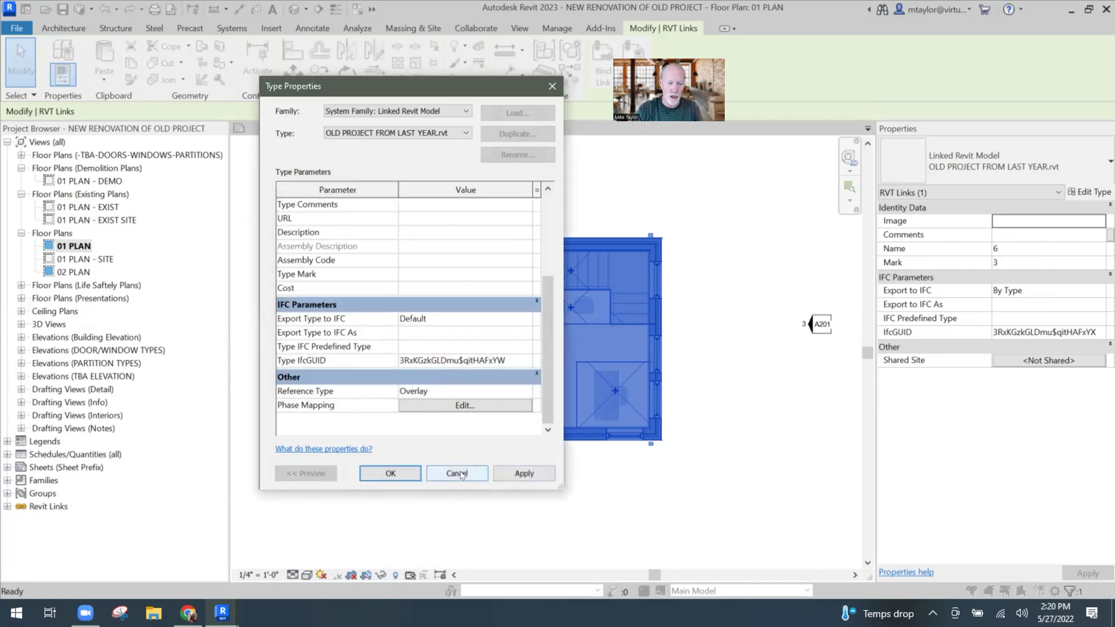
{"action": "left_click", "coordinate": [458, 473]}
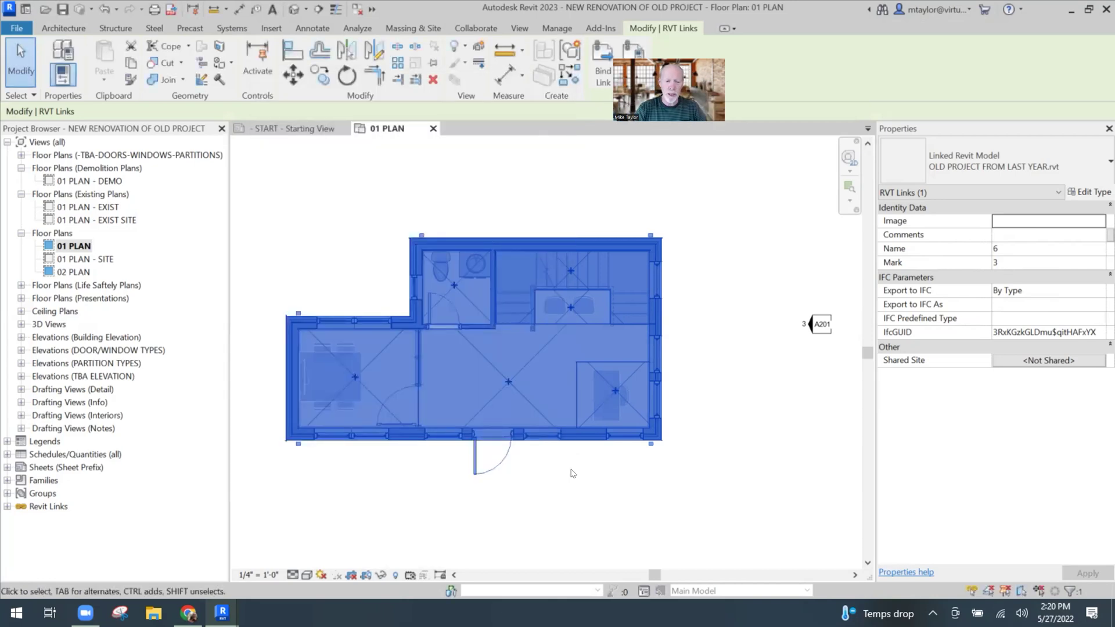
{"action": "left_click", "coordinate": [708, 443]}
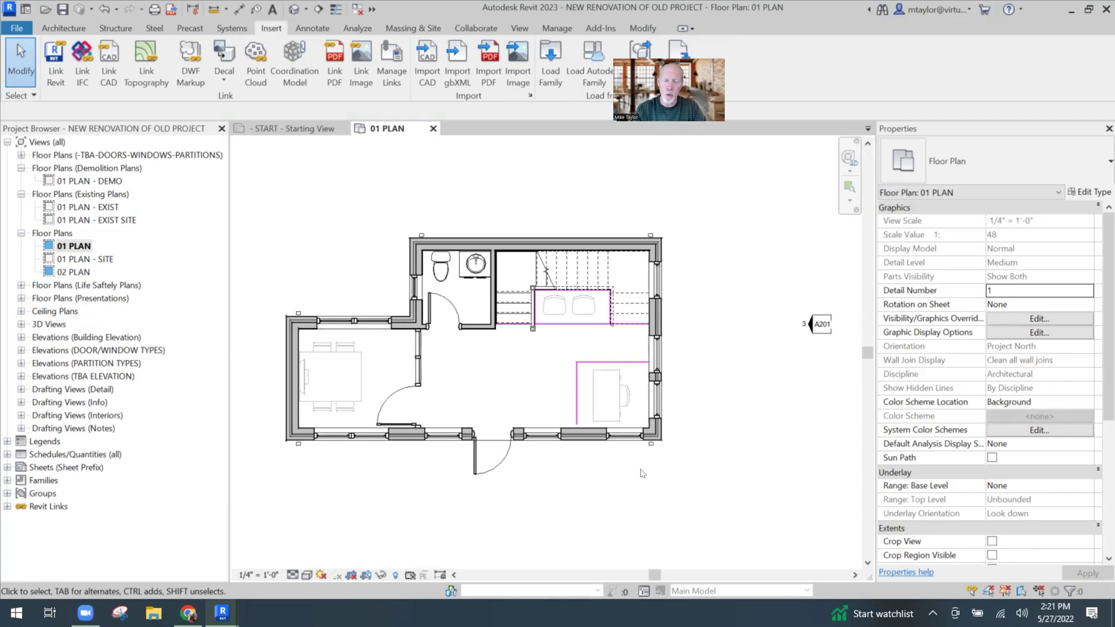
{"action": "left_click", "coordinate": [653, 318]}
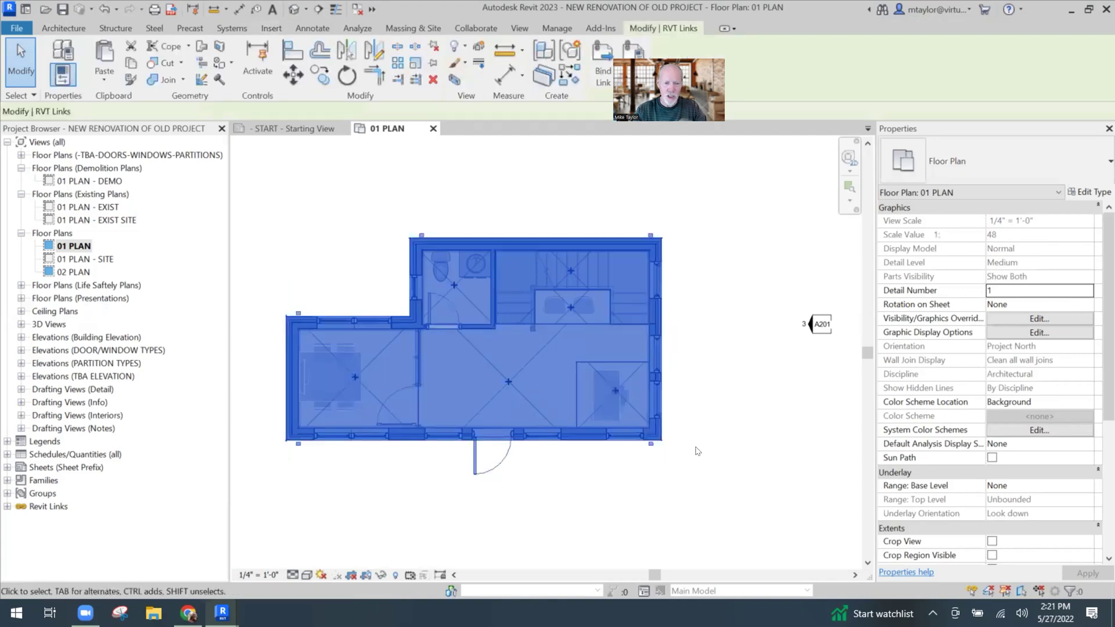
{"action": "key", "text": "Escape"}
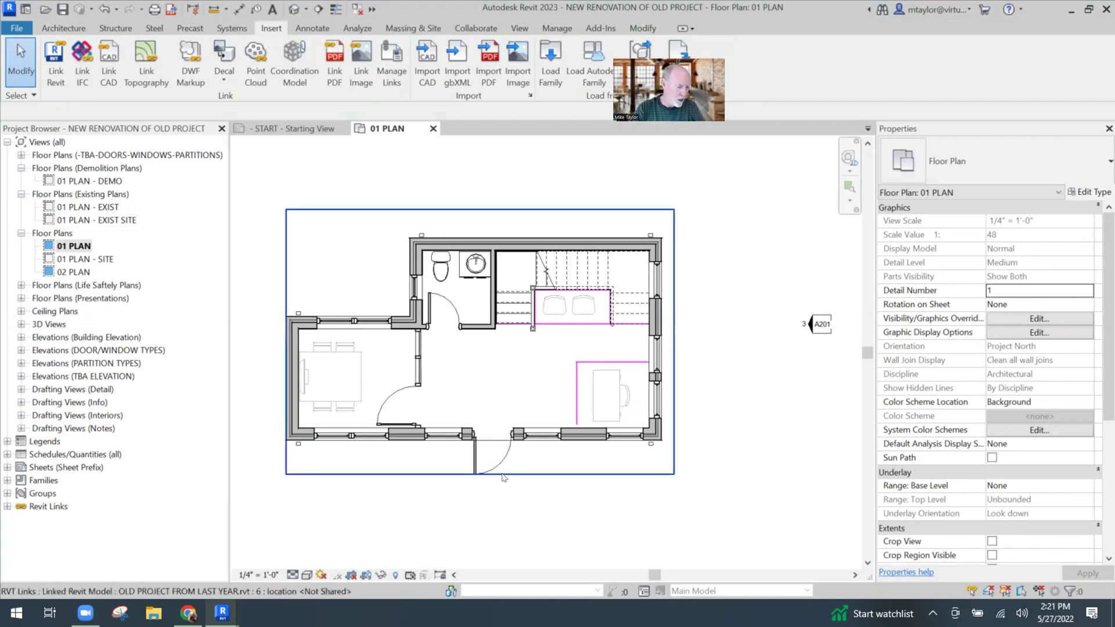
Switch to the OLD PROJECT FROM LAST YEAR Revit session and open its project phase settings
{"action": "mouse_move", "coordinate": [222, 612]}
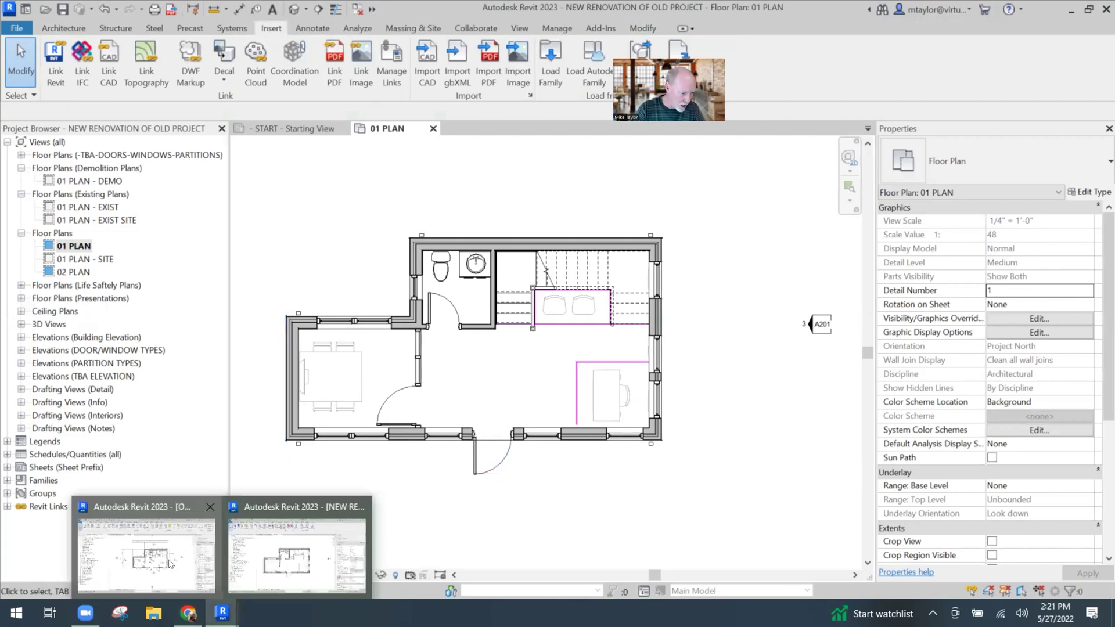
{"action": "left_click", "coordinate": [169, 563]}
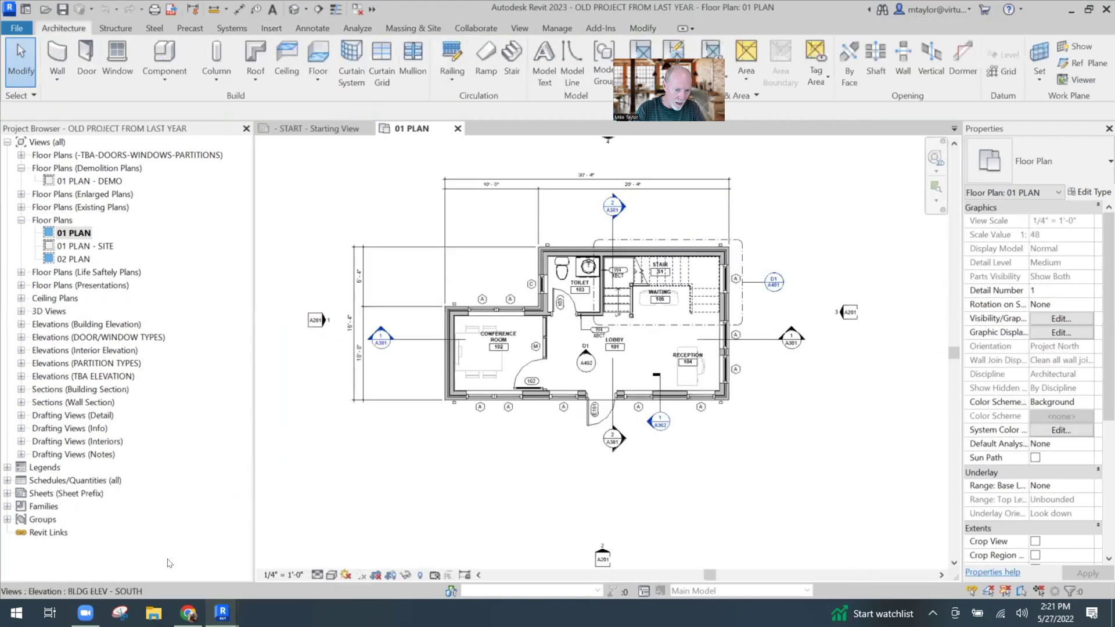
{"action": "scroll", "coordinate": [537, 462], "scroll_direction": "down", "scroll_amount": 1}
{"action": "middle_click_drag", "start_coordinate": [531, 461], "coordinate": [473, 463]}
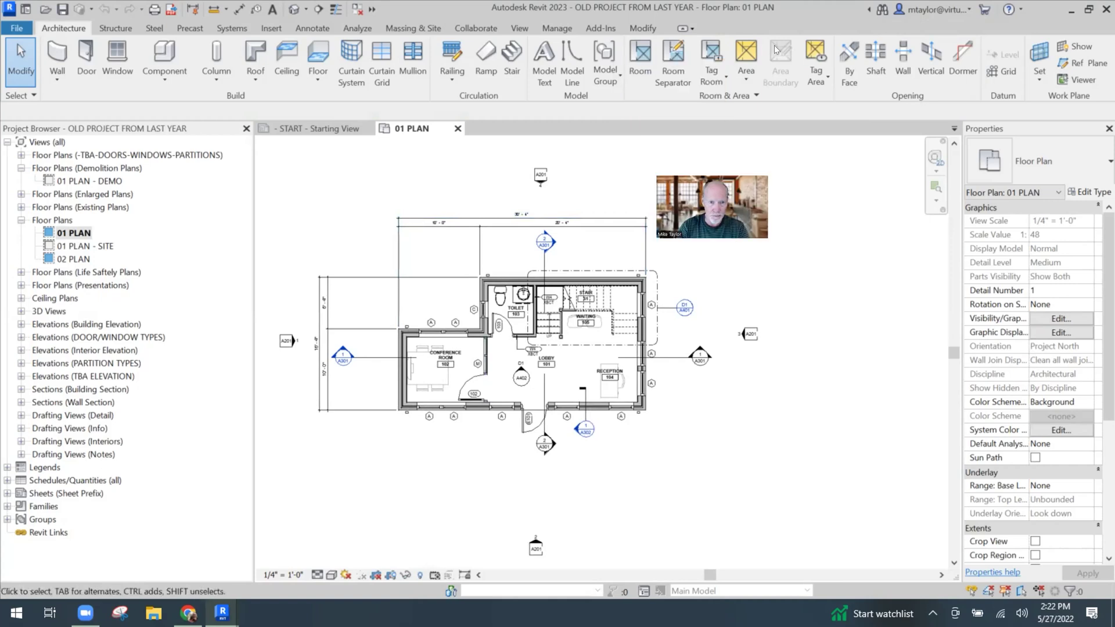
{"action": "left_click", "coordinate": [550, 28]}
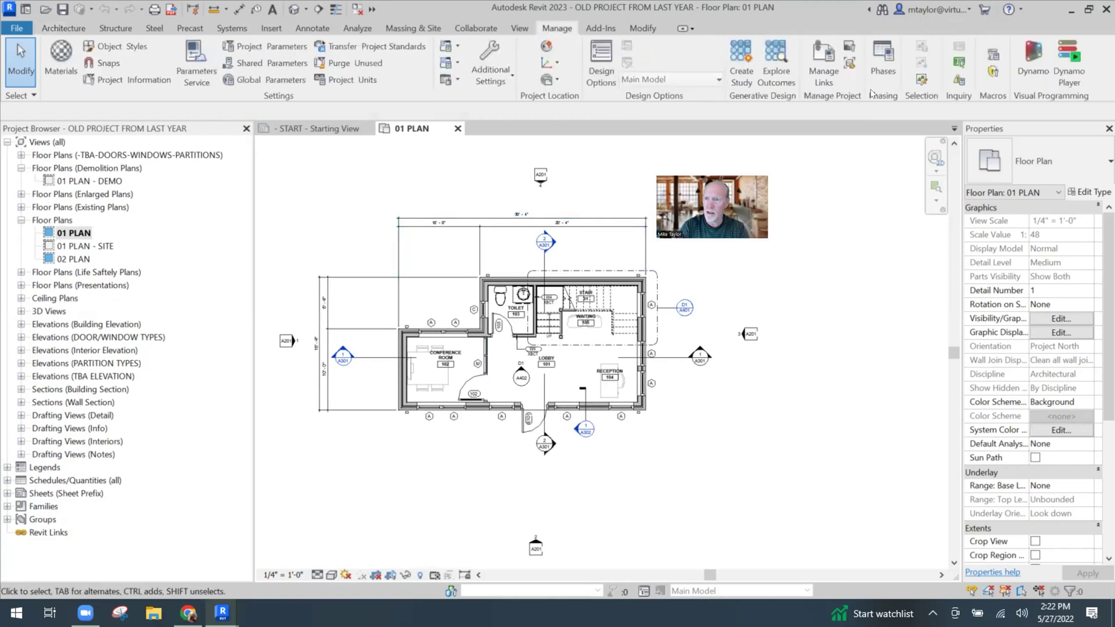
{"action": "left_click", "coordinate": [882, 58]}
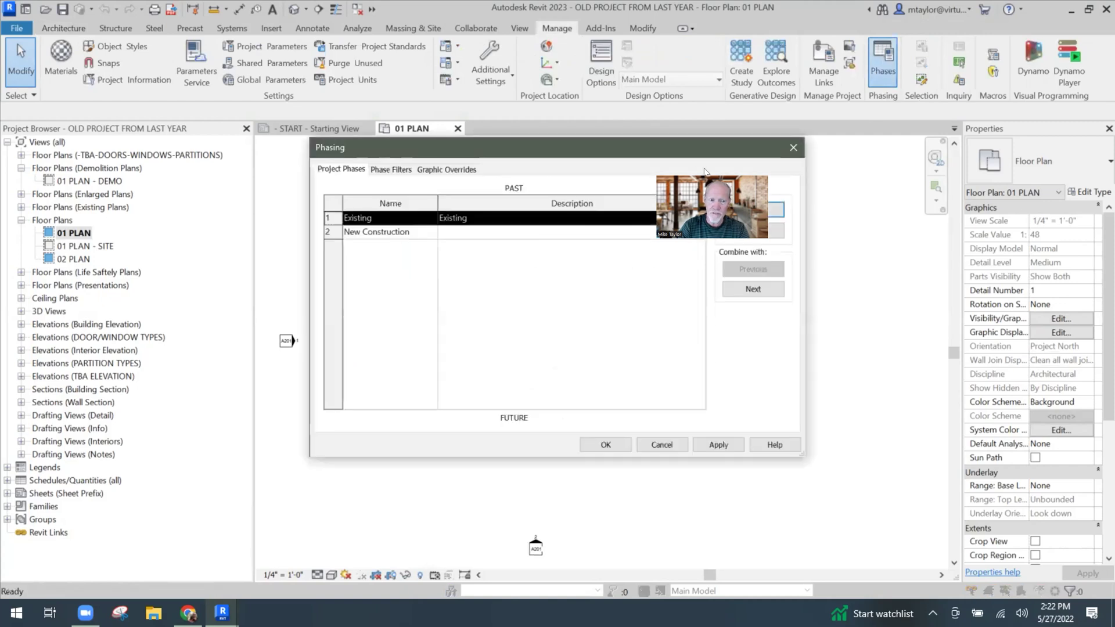
{"action": "left_click_drag", "start_coordinate": [526, 142], "coordinate": [462, 72]}
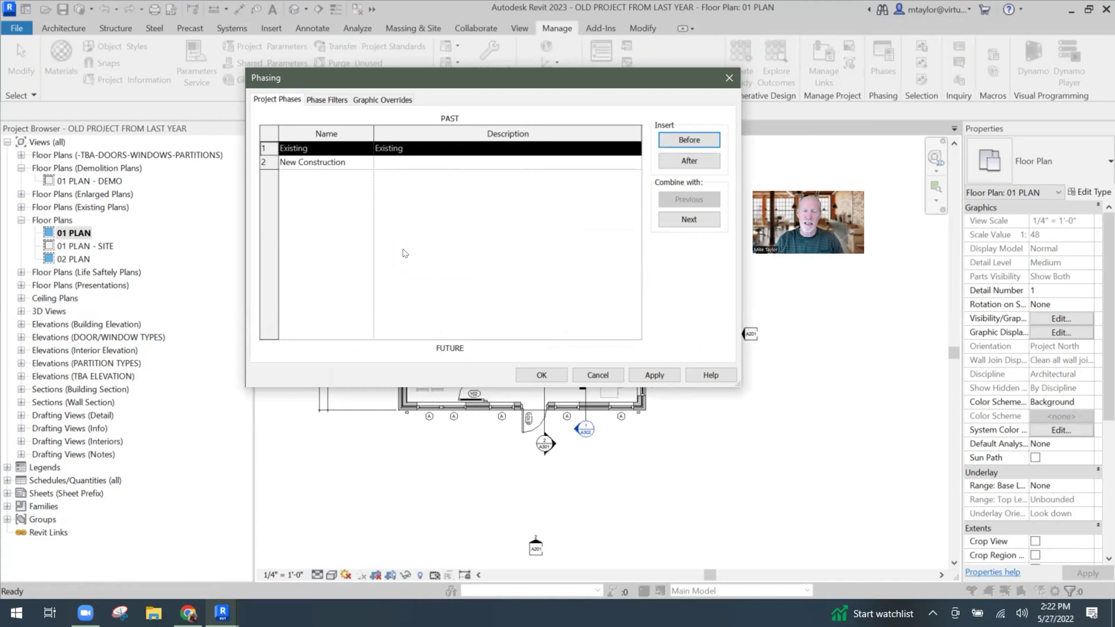
Insert a project phase after New Construction, name it FUTURE, and accept the phasing settings
{"action": "left_click", "coordinate": [295, 165]}
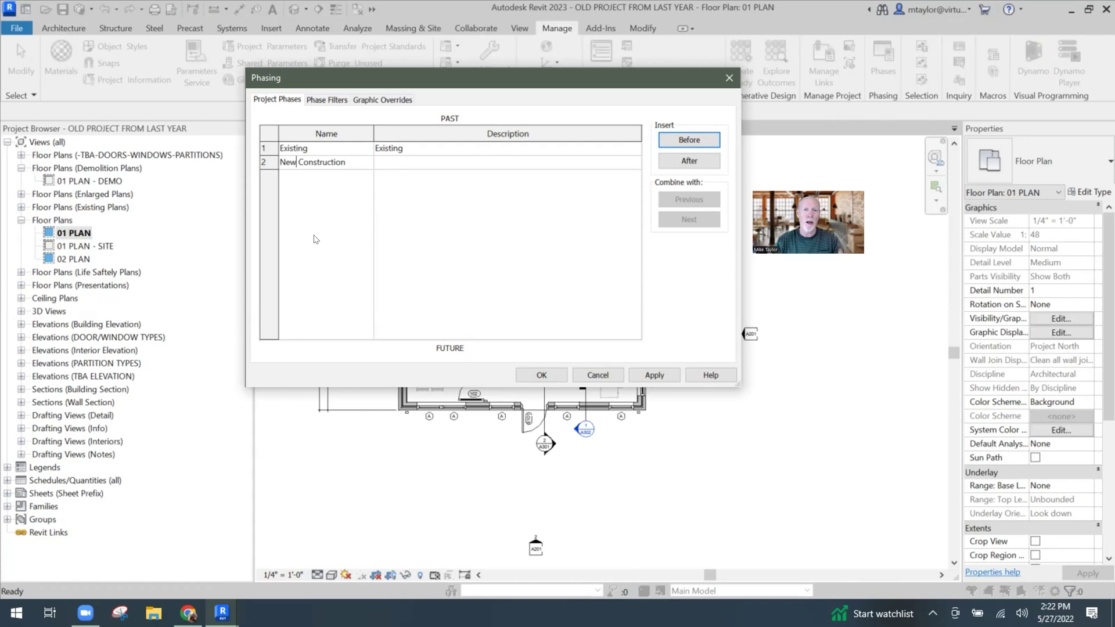
{"action": "left_click", "coordinate": [437, 253]}
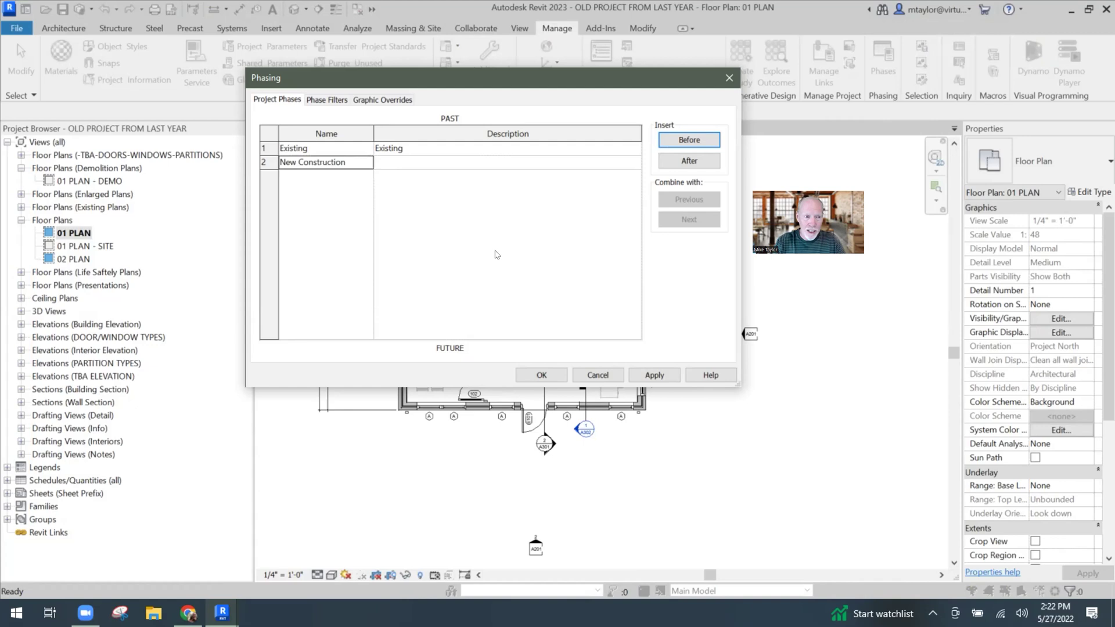
{"action": "left_click", "coordinate": [298, 162]}
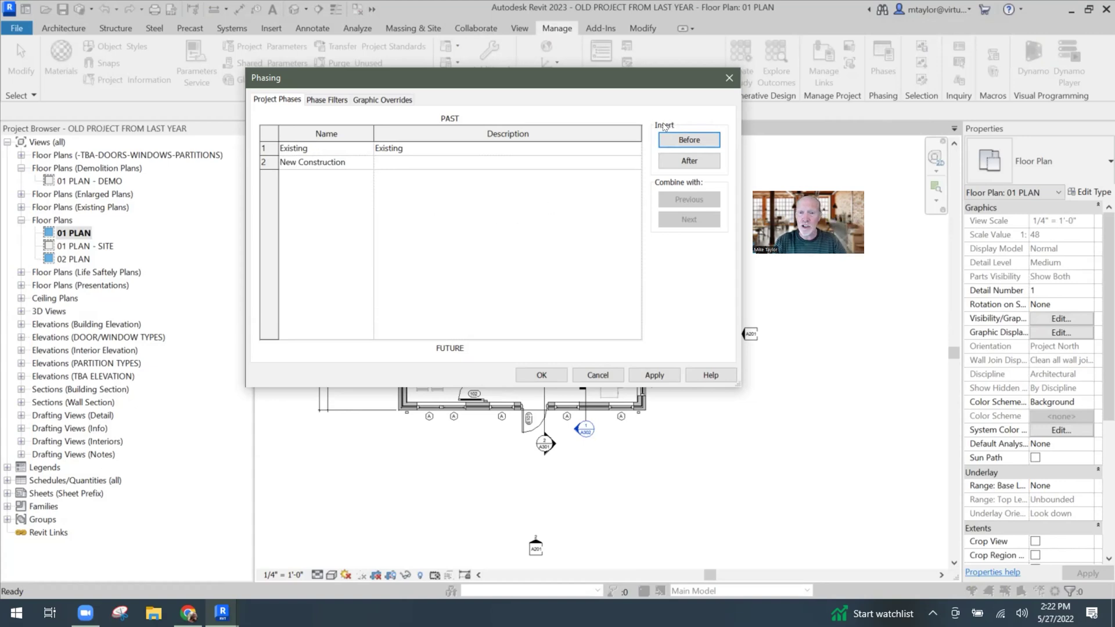
{"action": "left_click", "coordinate": [691, 162]}
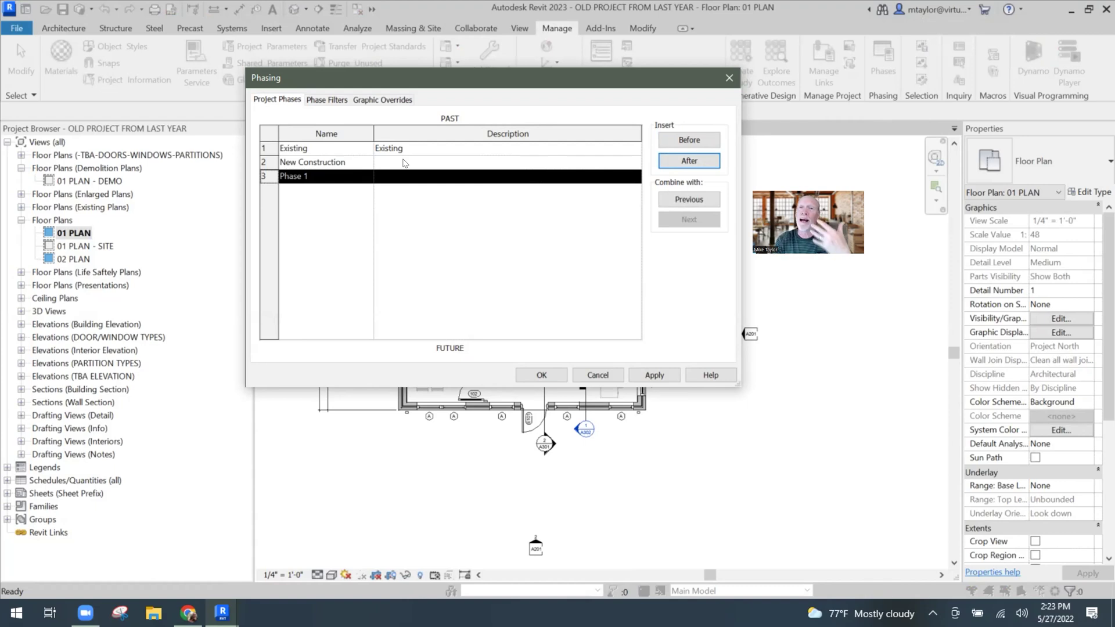
{"action": "left_click", "coordinate": [311, 176]}
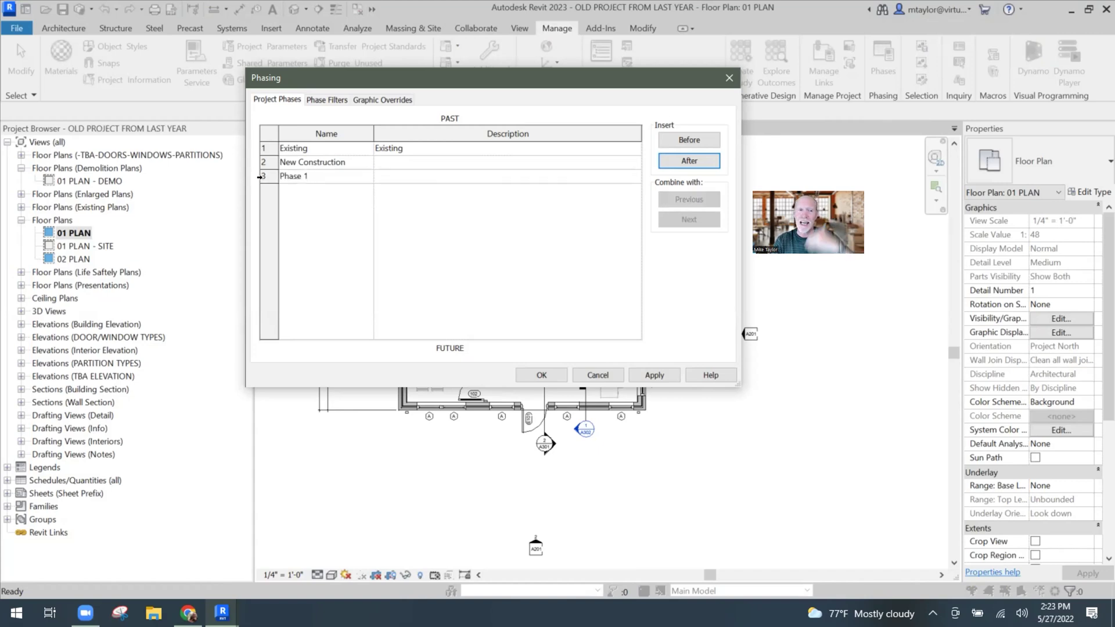
{"action": "left_click_drag", "start_coordinate": [308, 174], "coordinate": [241, 165]}
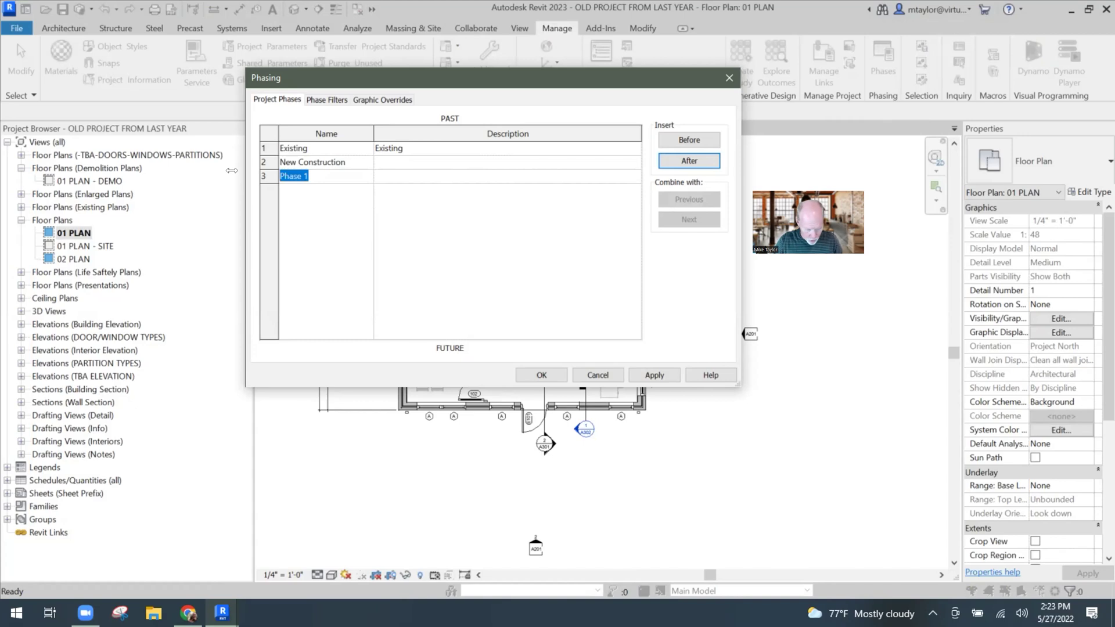
{"action": "type", "text": "FUTURE"}
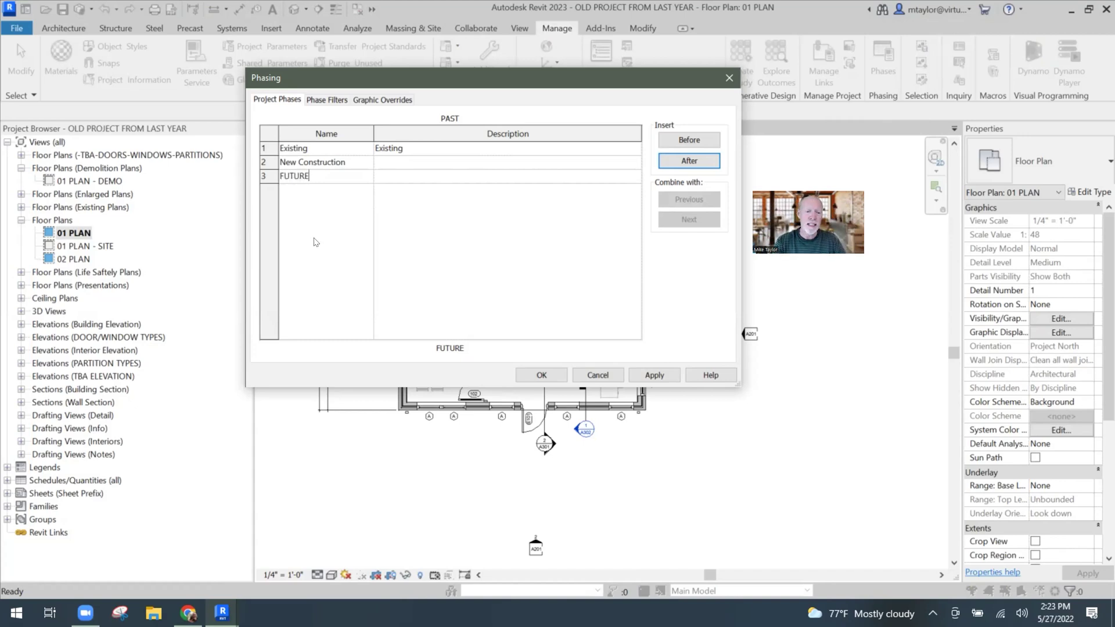
{"action": "left_click", "coordinate": [546, 374]}
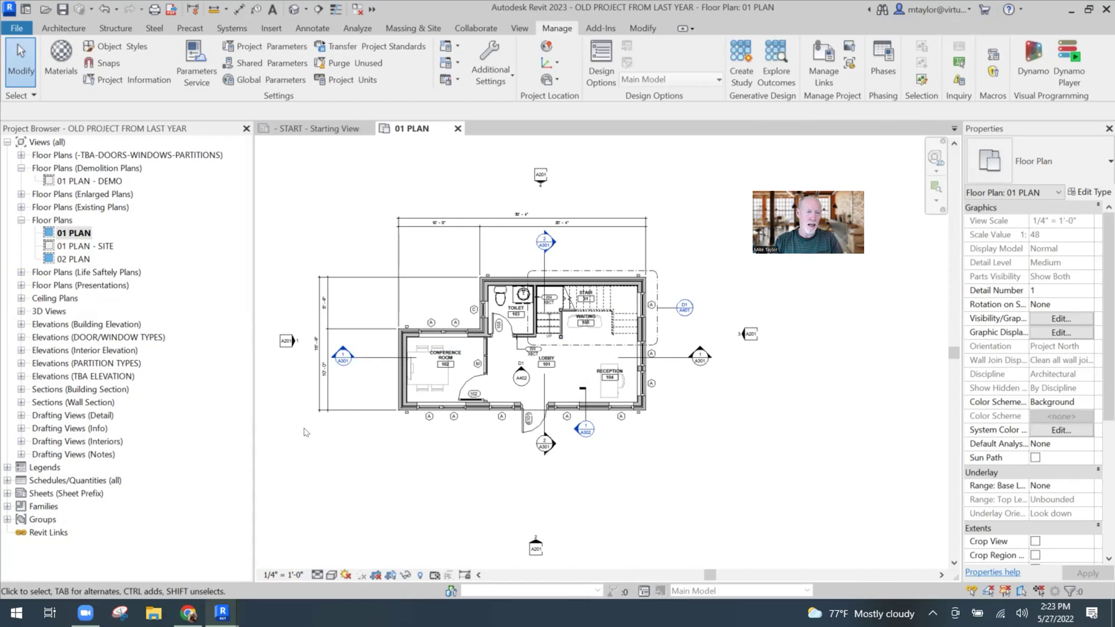
Save the old project and switch back to the NEW RENOVATION OF OLD PROJECT Revit session
{"action": "left_click", "coordinate": [61, 9]}
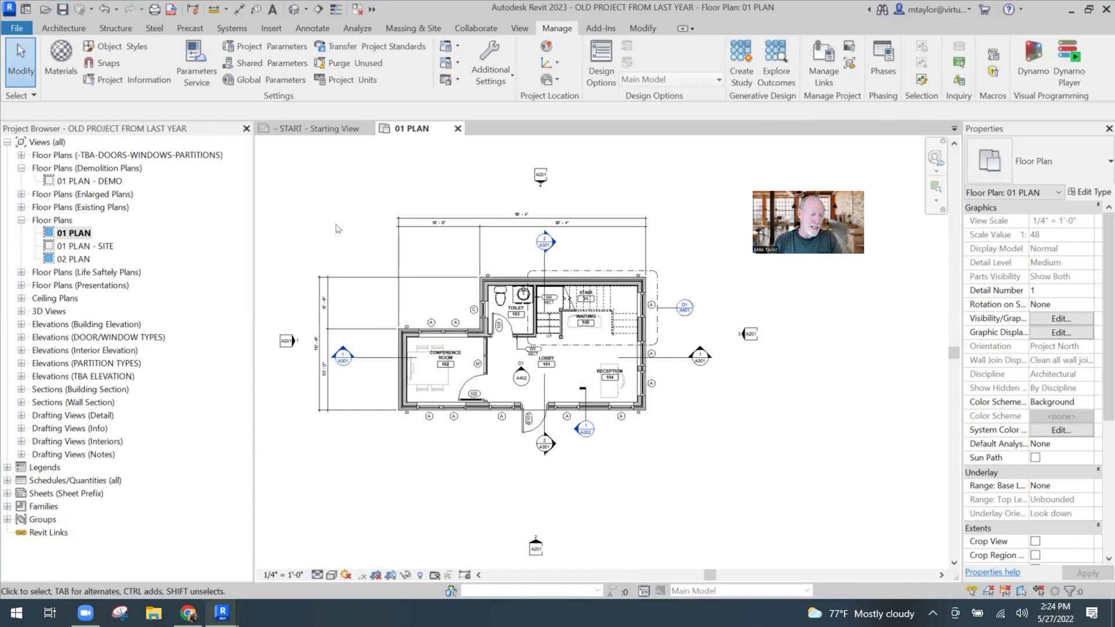
{"action": "mouse_move", "coordinate": [222, 612]}
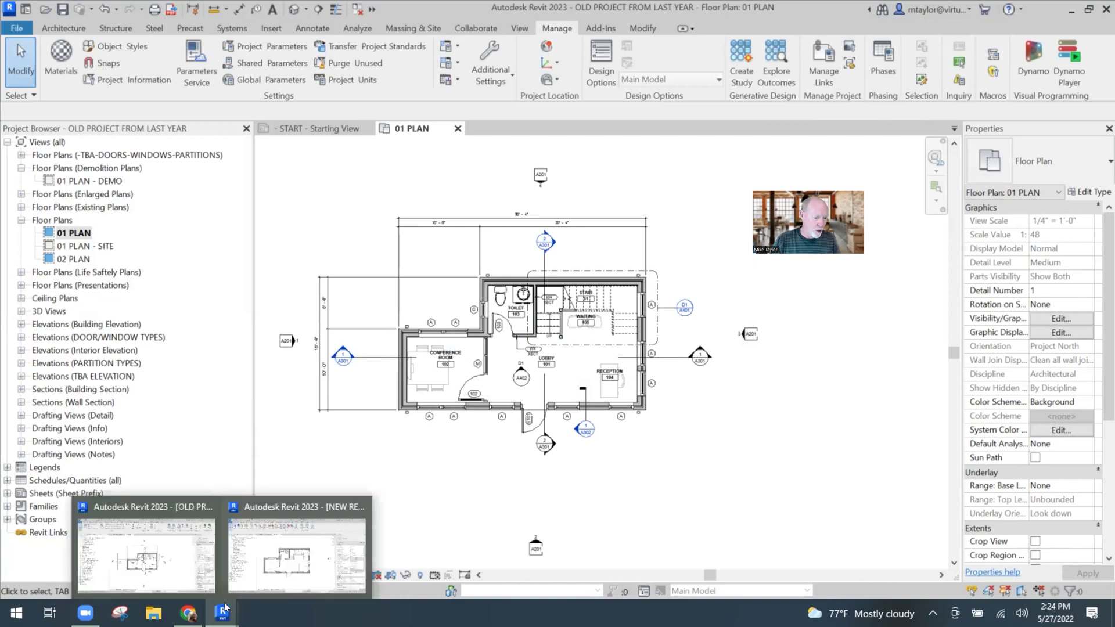
{"action": "left_click", "coordinate": [296, 563]}
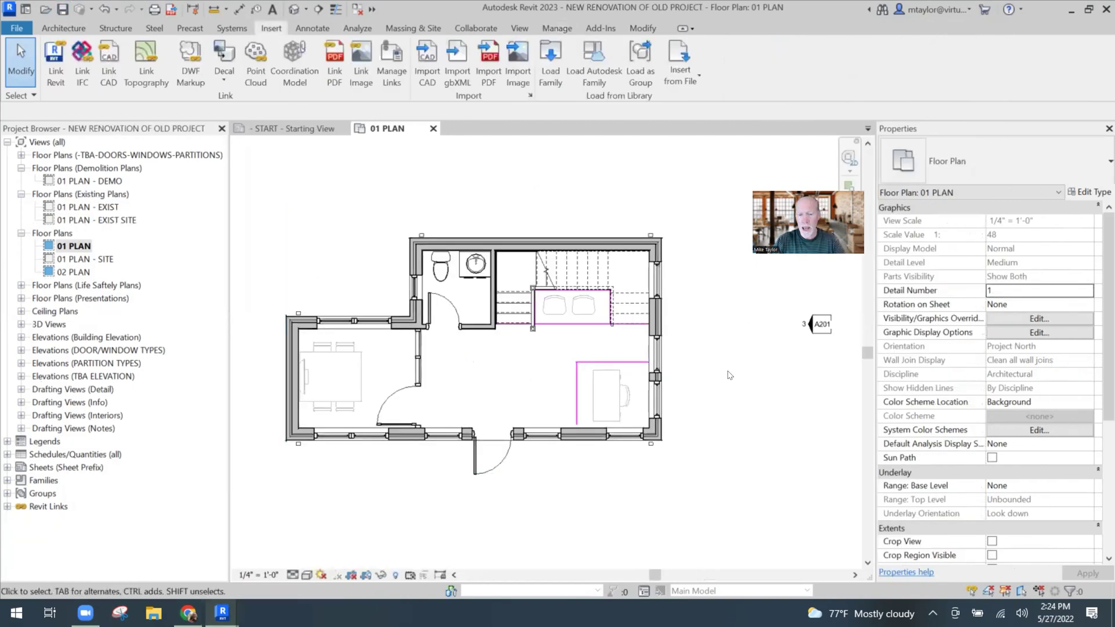
{"action": "middle_click_drag", "start_coordinate": [523, 365], "coordinate": [554, 367]}
{"action": "middle_click_drag", "start_coordinate": [372, 238], "coordinate": [352, 232]}
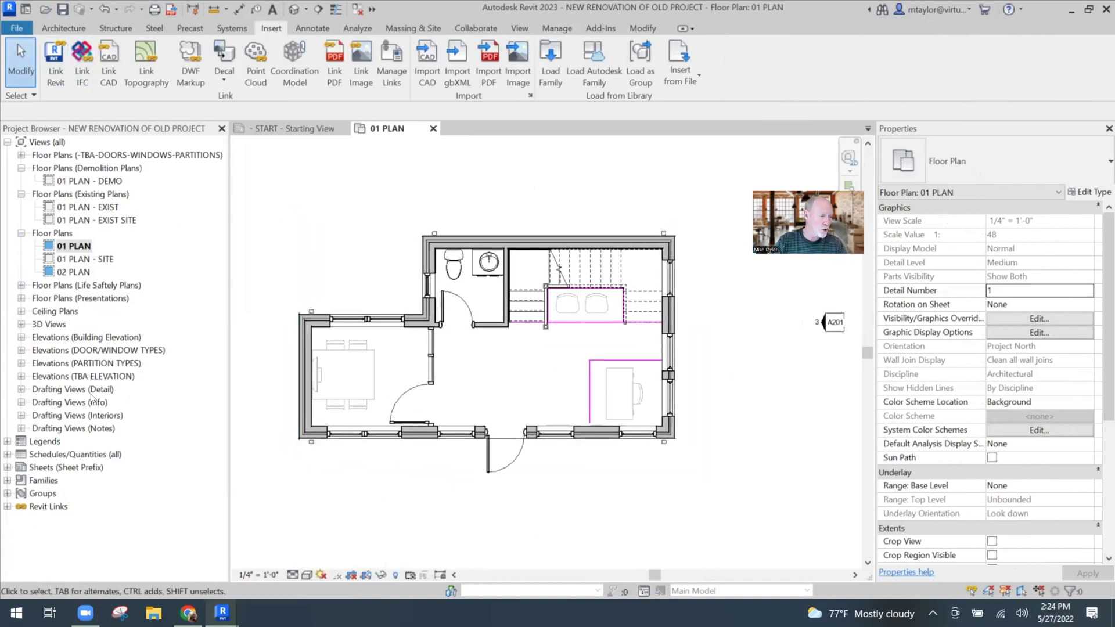
Reload the OLD PROJECT FROM LAST YEAR.rvt link in the renovation project
{"action": "left_click", "coordinate": [7, 506]}
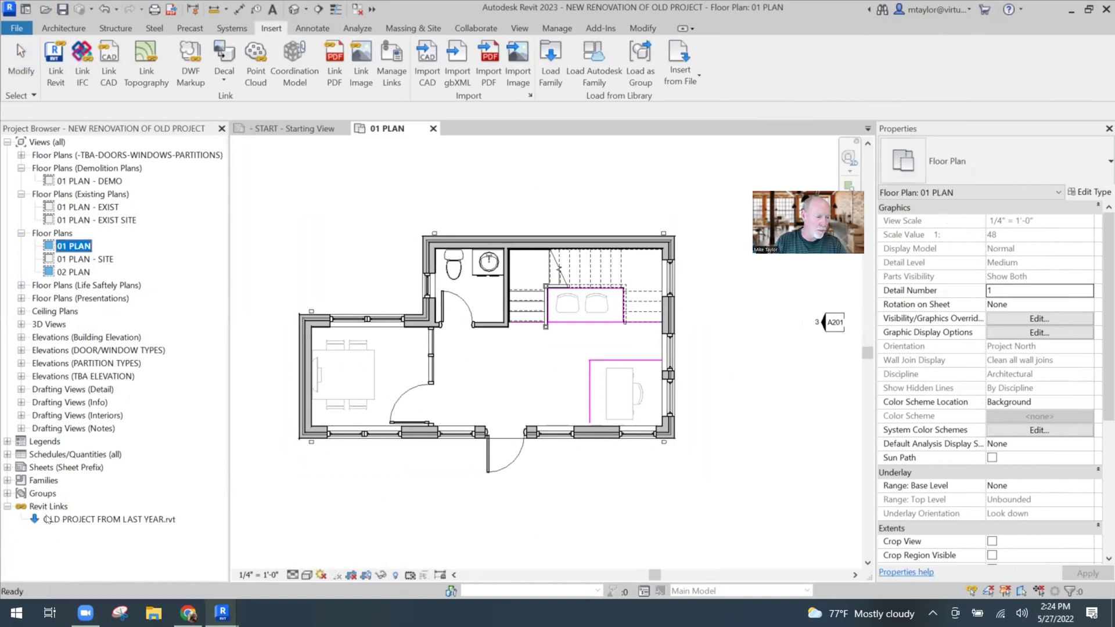
{"action": "right_click", "coordinate": [108, 519]}
{"action": "left_click", "coordinate": [143, 265]}
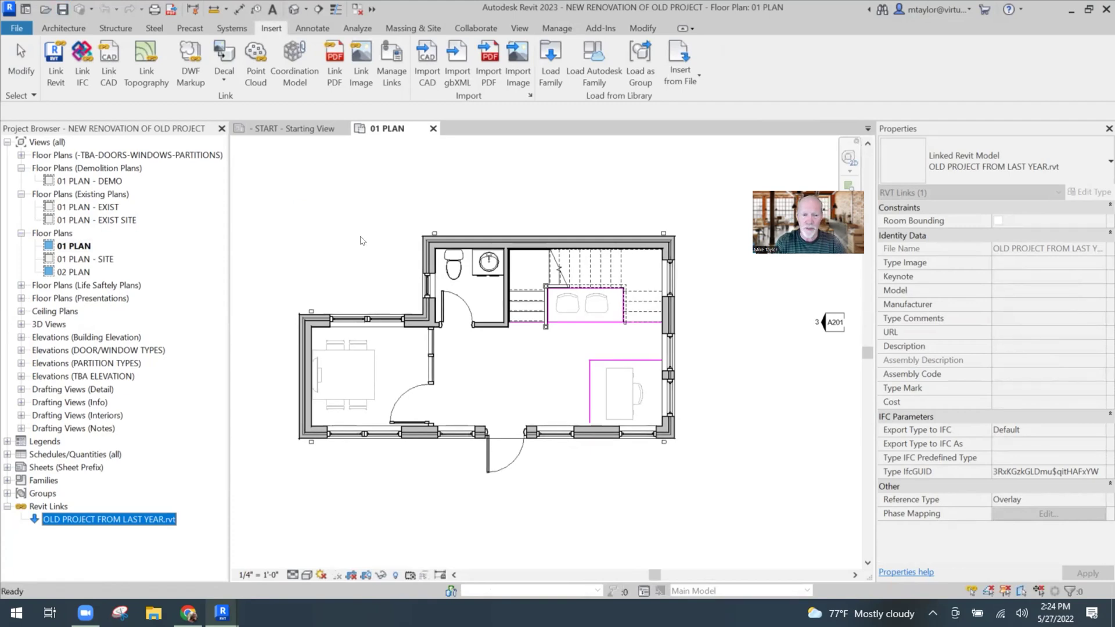
{"action": "left_click", "coordinate": [730, 428]}
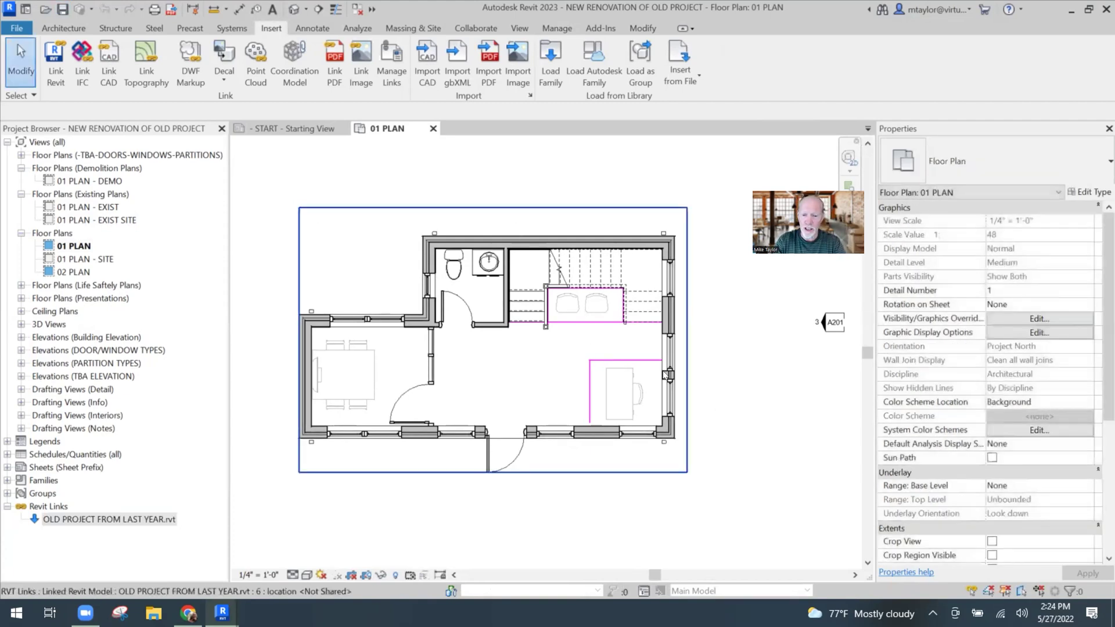
In the linked model's type phase mapping, match the project's Existing phase to the link's New Construction phase
{"action": "left_click", "coordinate": [719, 363]}
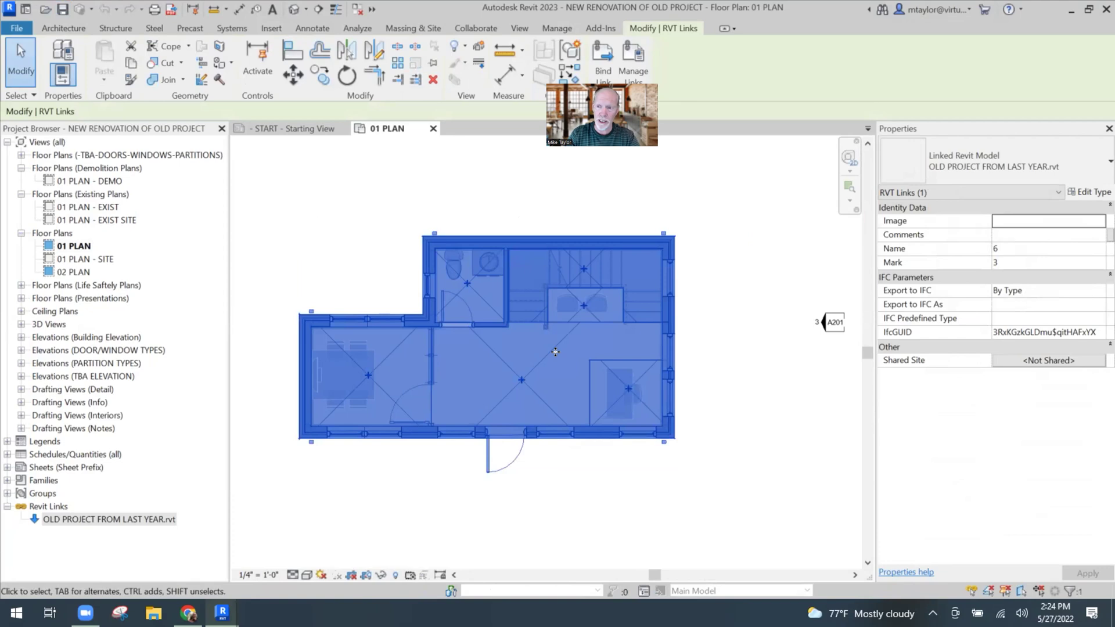
{"action": "left_click", "coordinate": [1095, 193]}
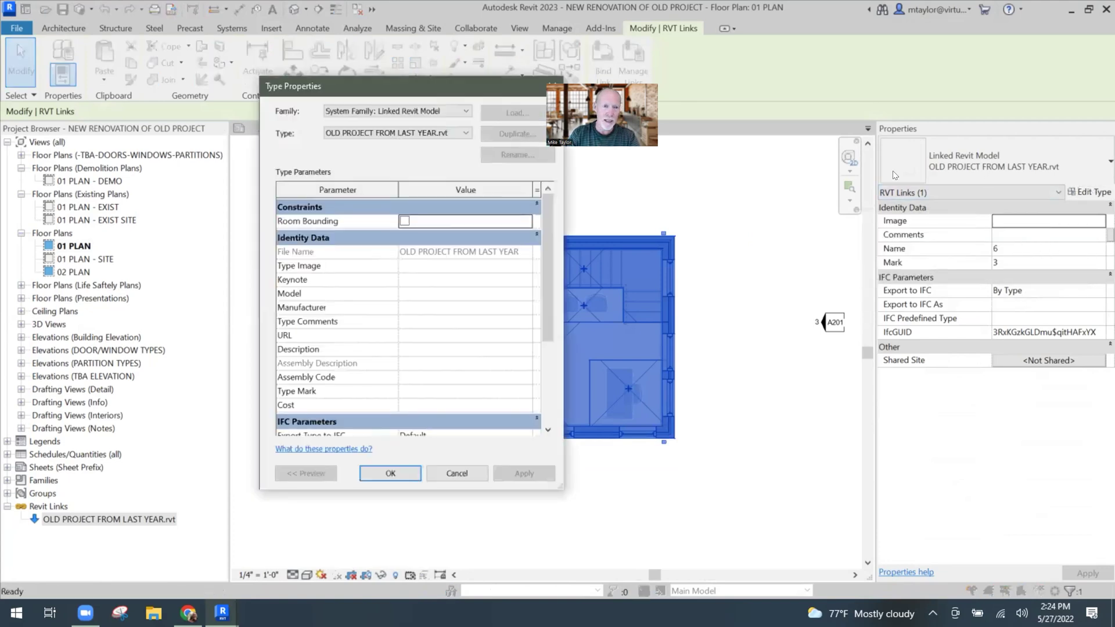
{"action": "left_click_drag", "start_coordinate": [504, 211], "coordinate": [504, 307]}
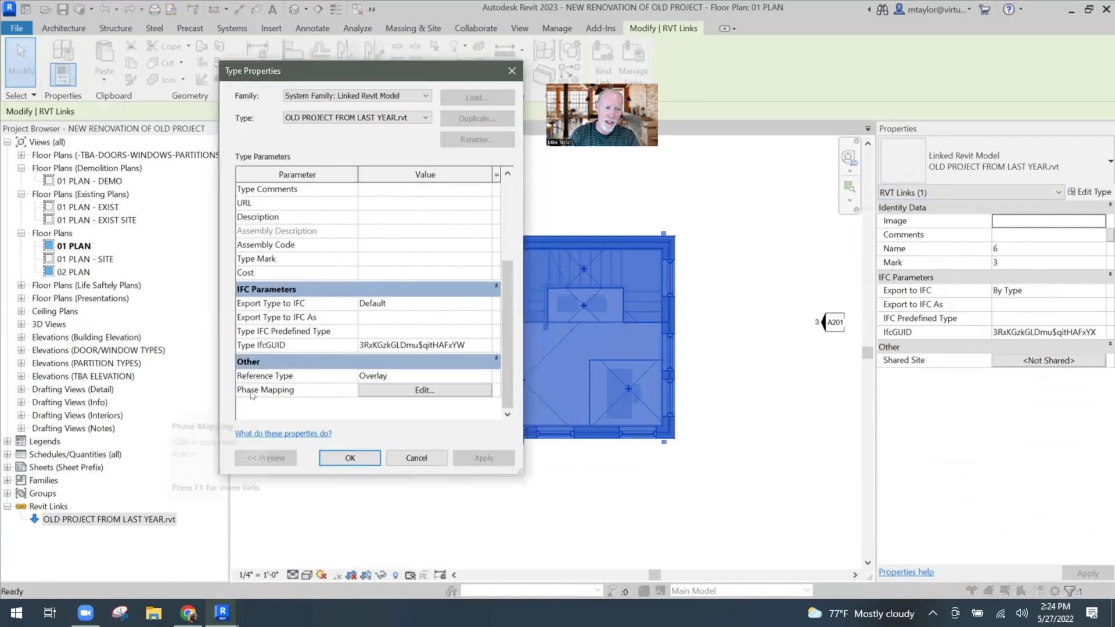
{"action": "left_click", "coordinate": [421, 391]}
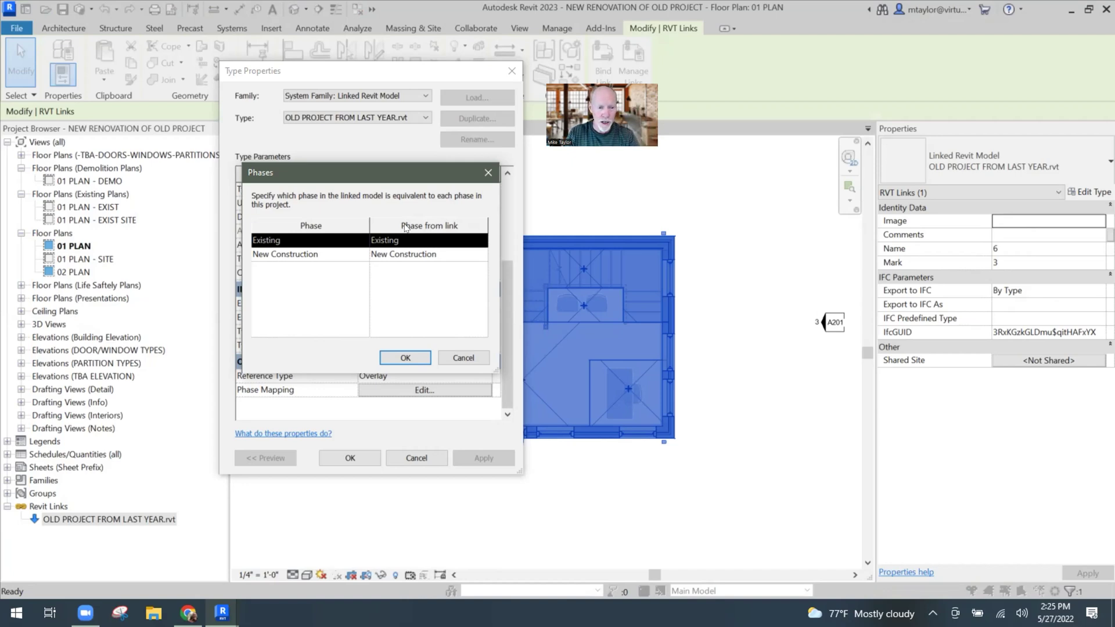
{"action": "left_click", "coordinate": [450, 240]}
{"action": "left_click", "coordinate": [481, 240]}
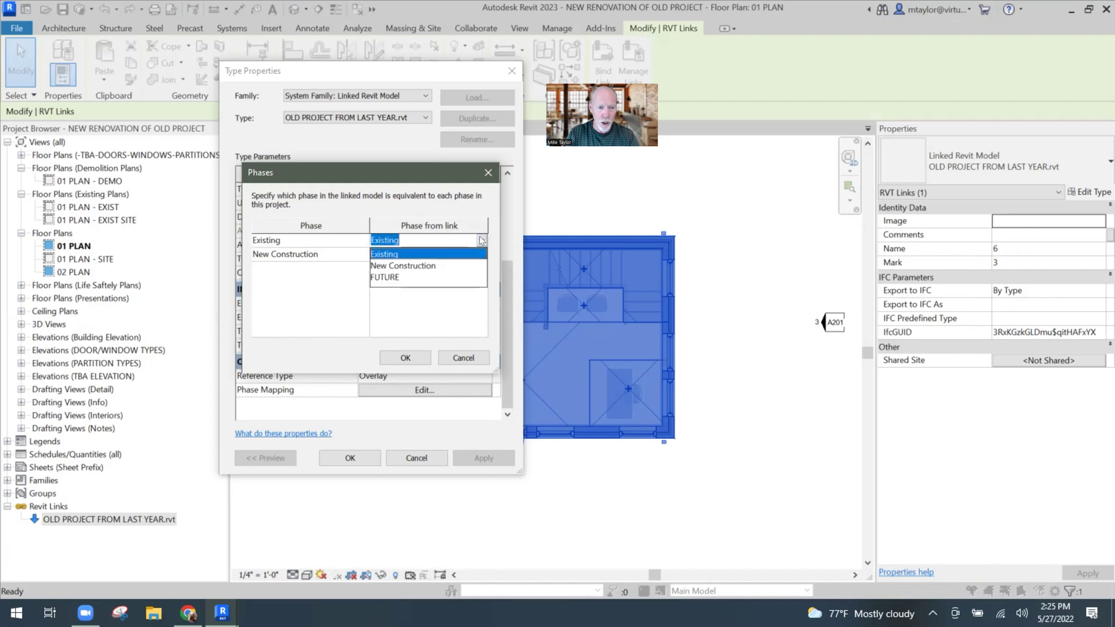
{"action": "left_click", "coordinate": [430, 266]}
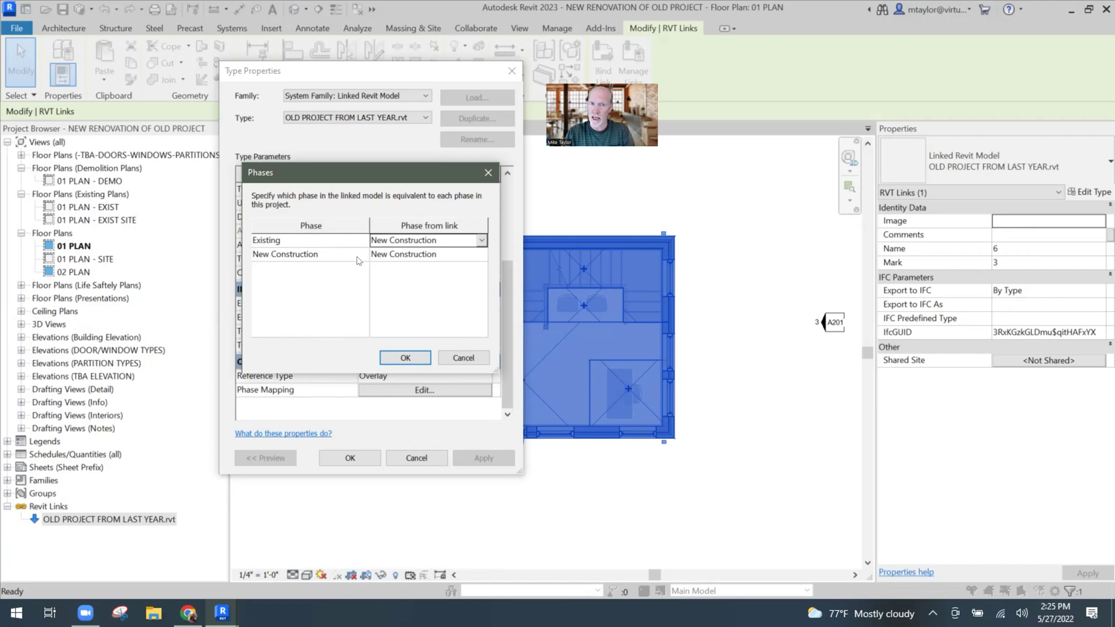
Match the project's New Construction phase to the link's FUTURE phase, accept the type properties and deselect the link
{"action": "left_click", "coordinate": [460, 255]}
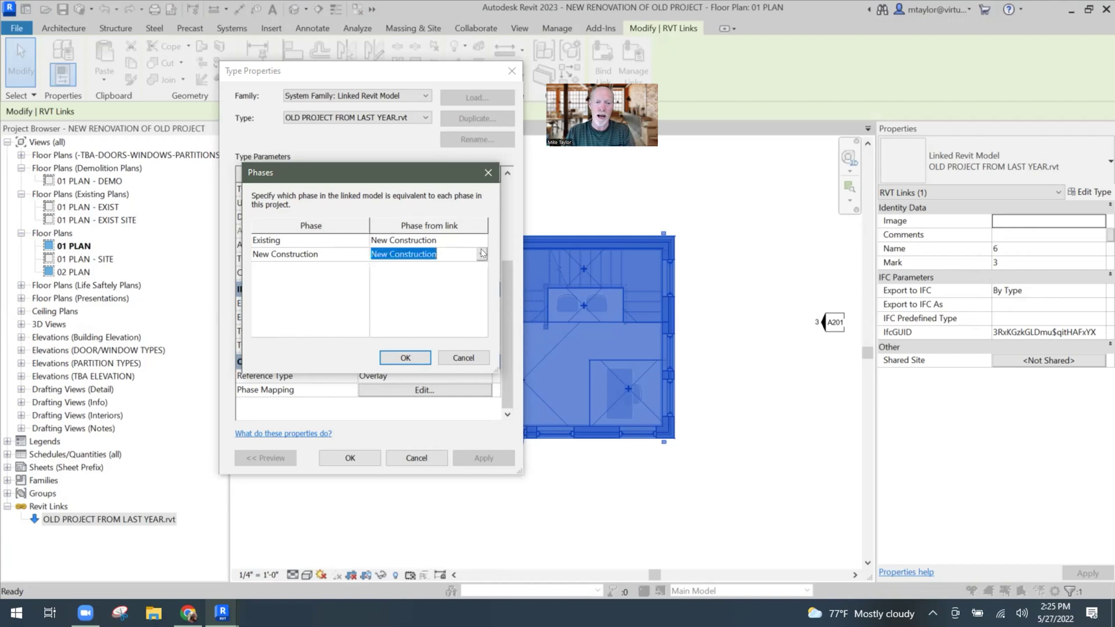
{"action": "left_click", "coordinate": [482, 254]}
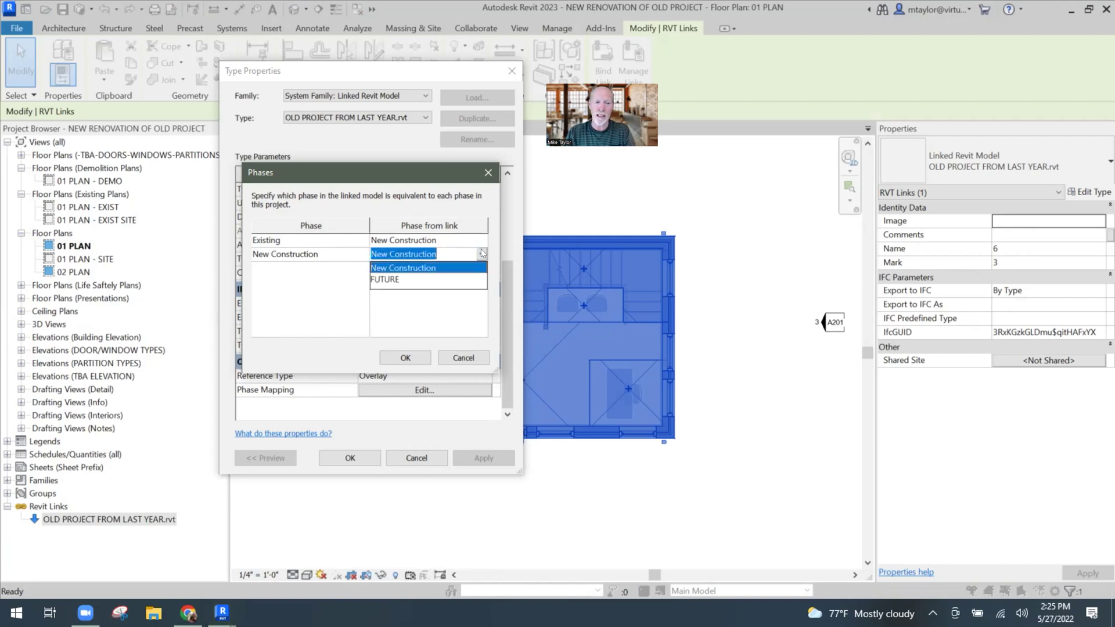
{"action": "left_click", "coordinate": [392, 279]}
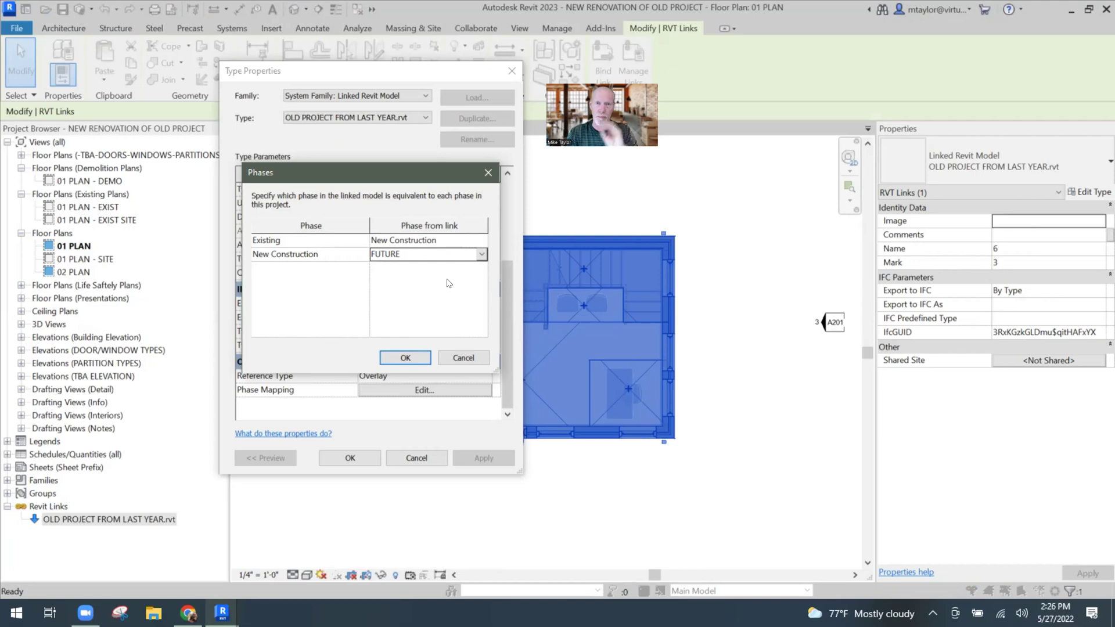
{"action": "left_click", "coordinate": [402, 358]}
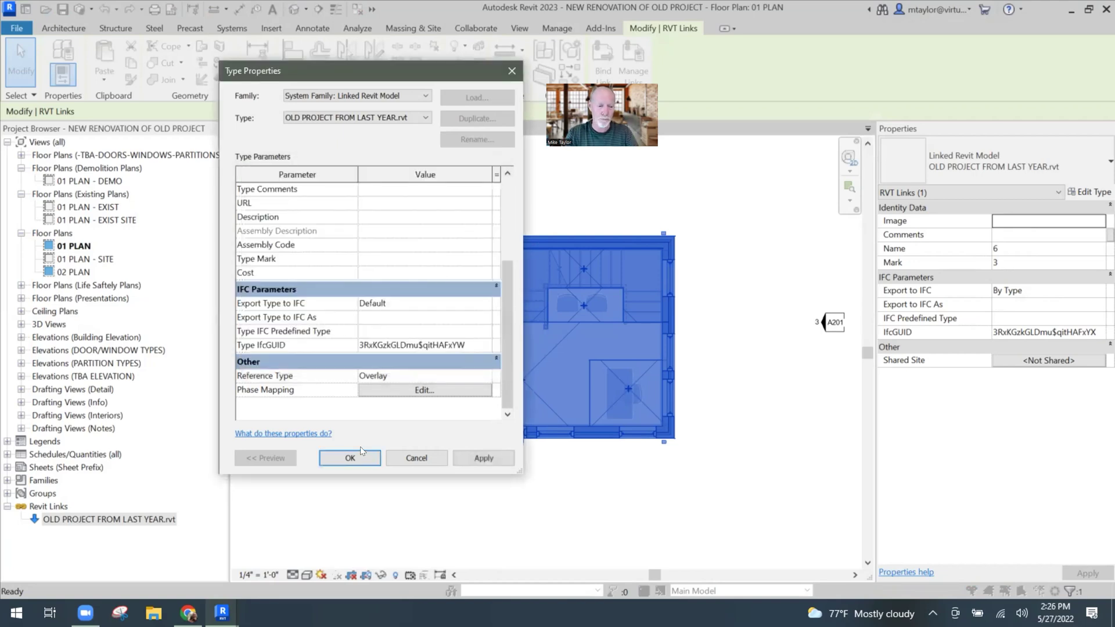
{"action": "left_click", "coordinate": [361, 454]}
{"action": "left_click", "coordinate": [574, 494]}
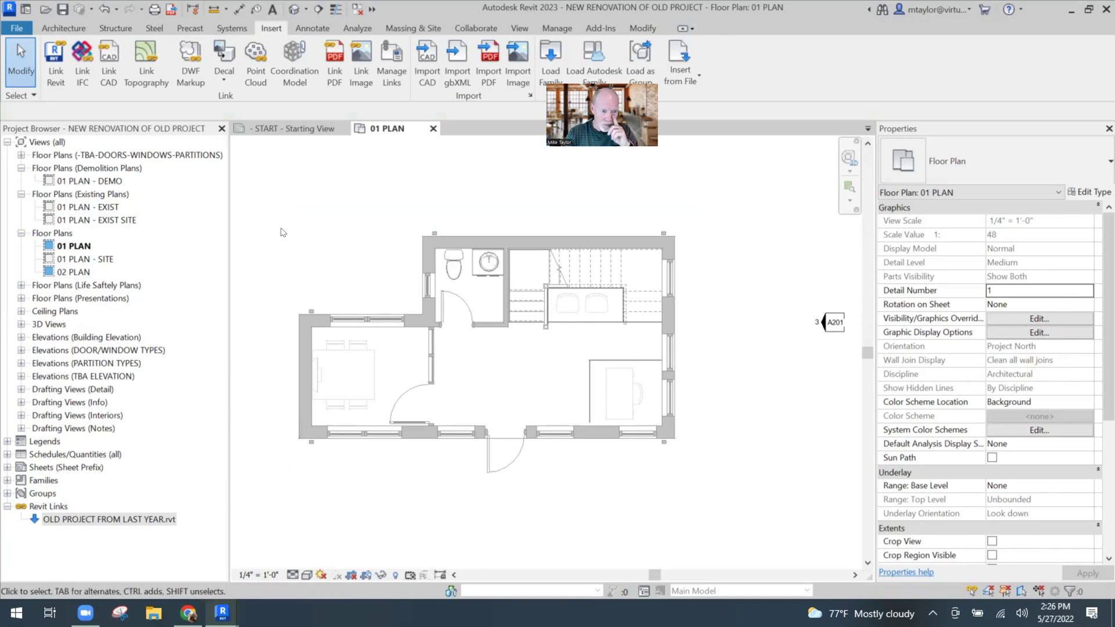
Open the 01 PLAN - DEMO floor plan and review its view template and phasing properties
{"action": "left_click", "coordinate": [95, 181]}
{"action": "double_click", "coordinate": [95, 181]}
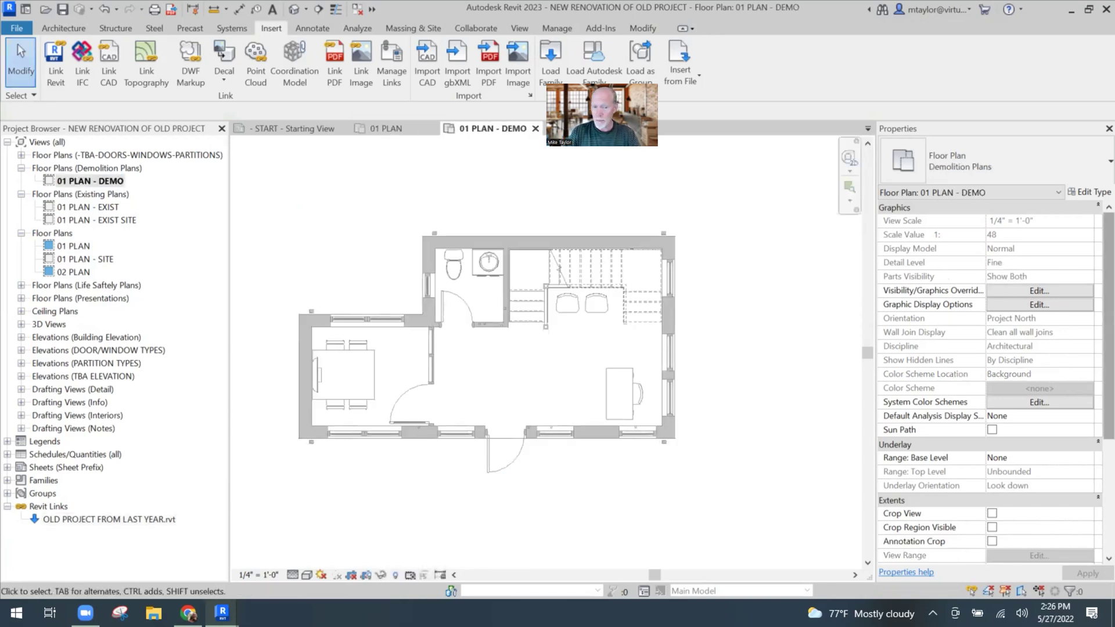
{"action": "scroll", "coordinate": [1017, 562], "scroll_direction": "down", "scroll_amount": 4}
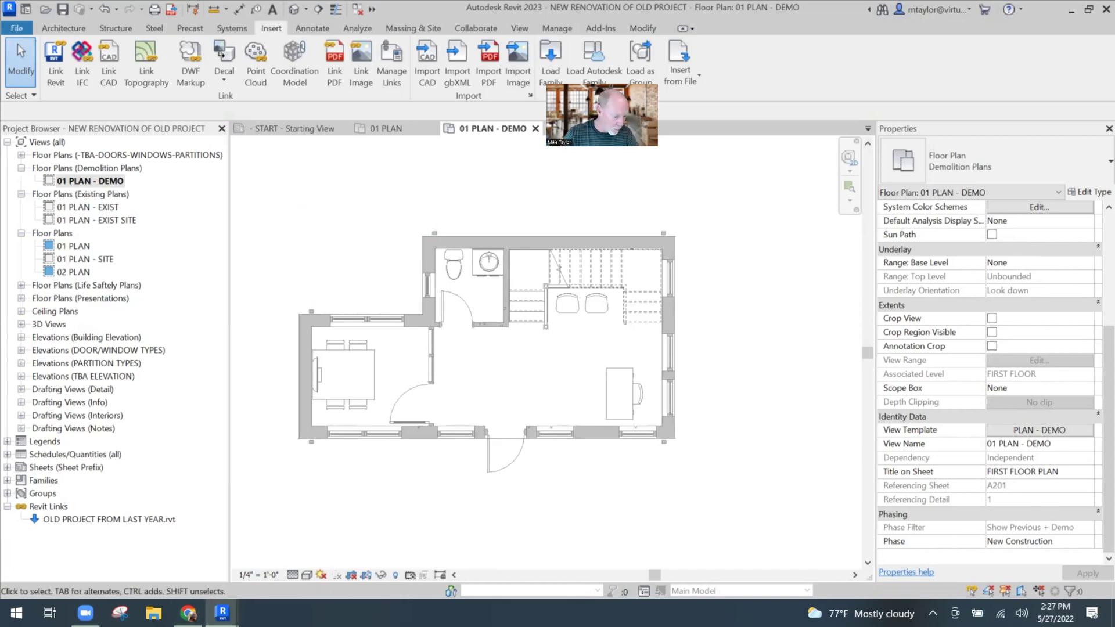
Switch to the OLD PROJECT FROM LAST YEAR window and show the conference room and lobby in its 01 PLAN
{"action": "mouse_move", "coordinate": [224, 611]}
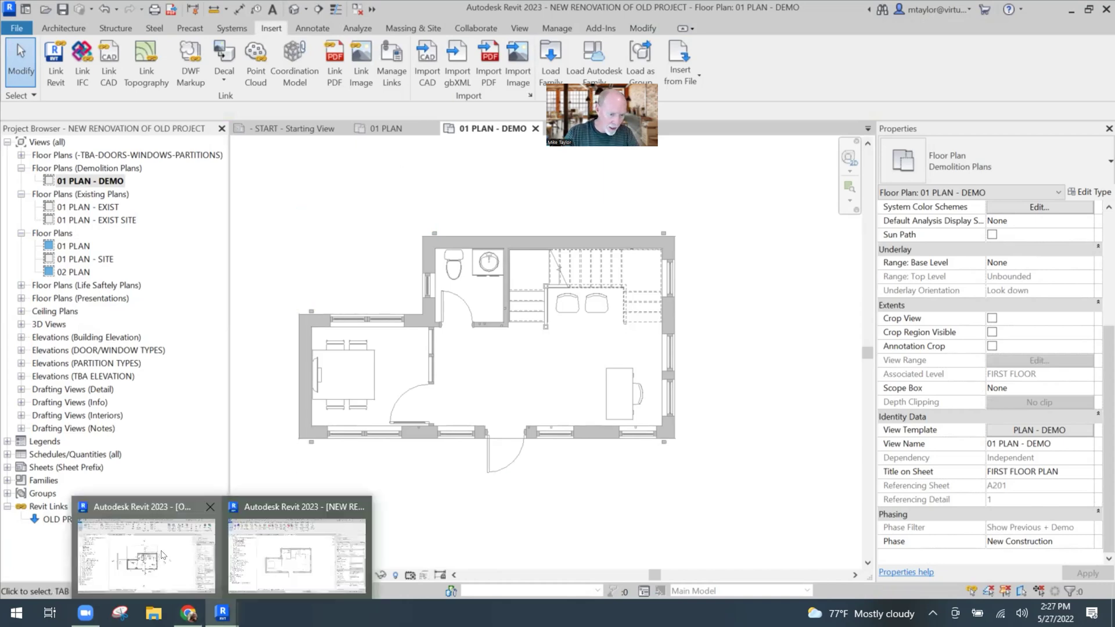
{"action": "left_click", "coordinate": [163, 555]}
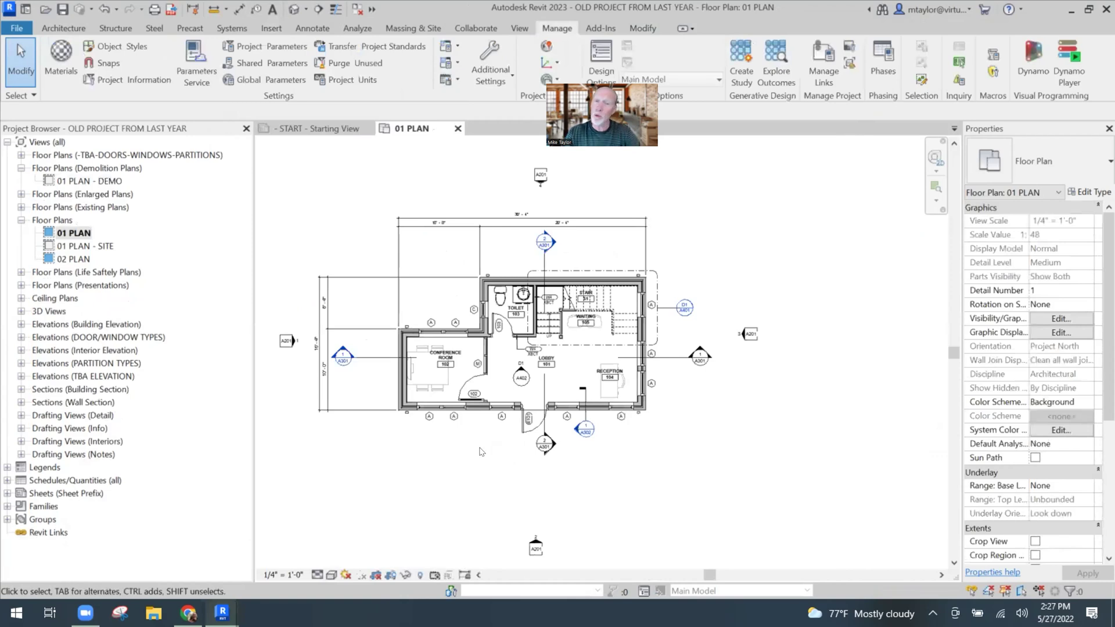
{"action": "scroll", "coordinate": [529, 360], "scroll_direction": "up", "scroll_amount": 3}
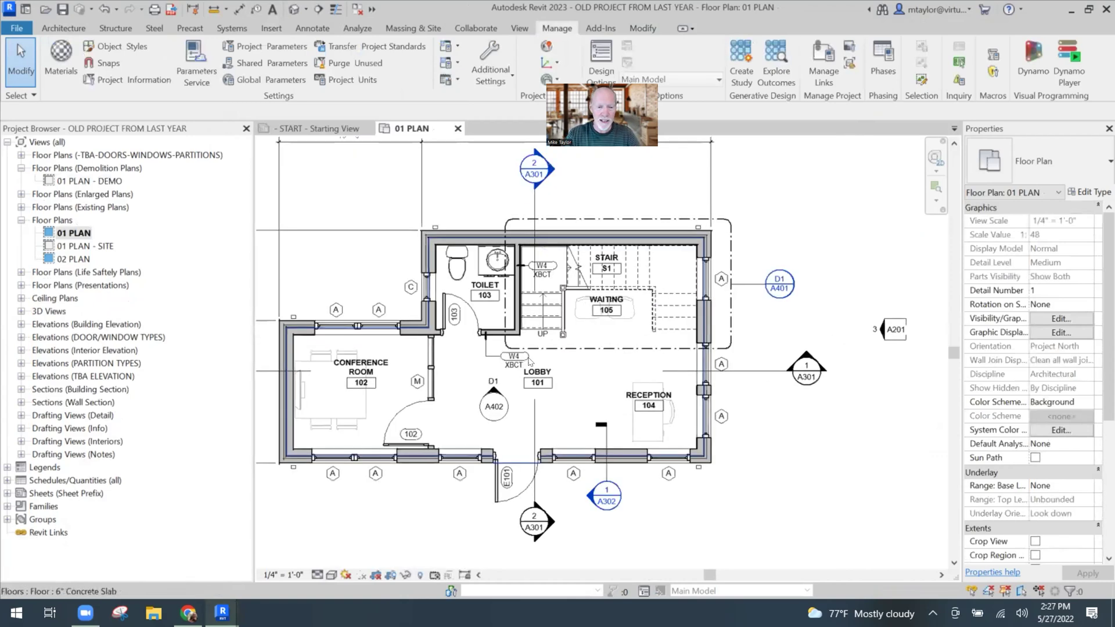
{"action": "scroll", "coordinate": [529, 360], "scroll_direction": "up", "scroll_amount": 3}
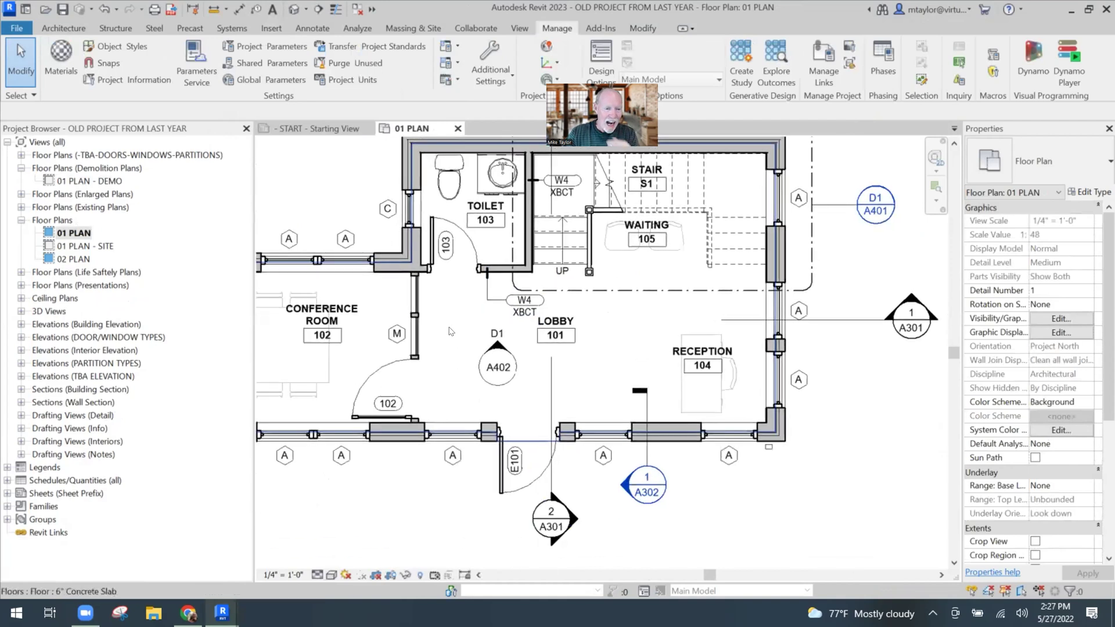
Set the Phase Demolished of the curtain wall between the conference room and the lobby to FUTURE and deselect it
{"action": "left_click", "coordinate": [416, 321]}
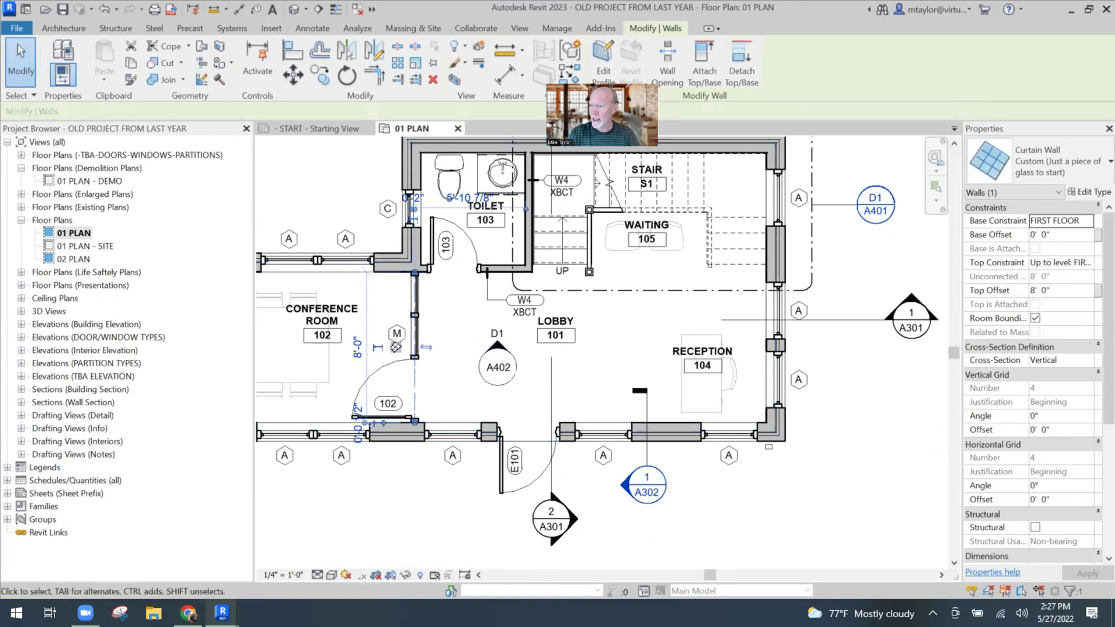
{"action": "scroll", "coordinate": [1078, 462], "scroll_direction": "down", "scroll_amount": 5}
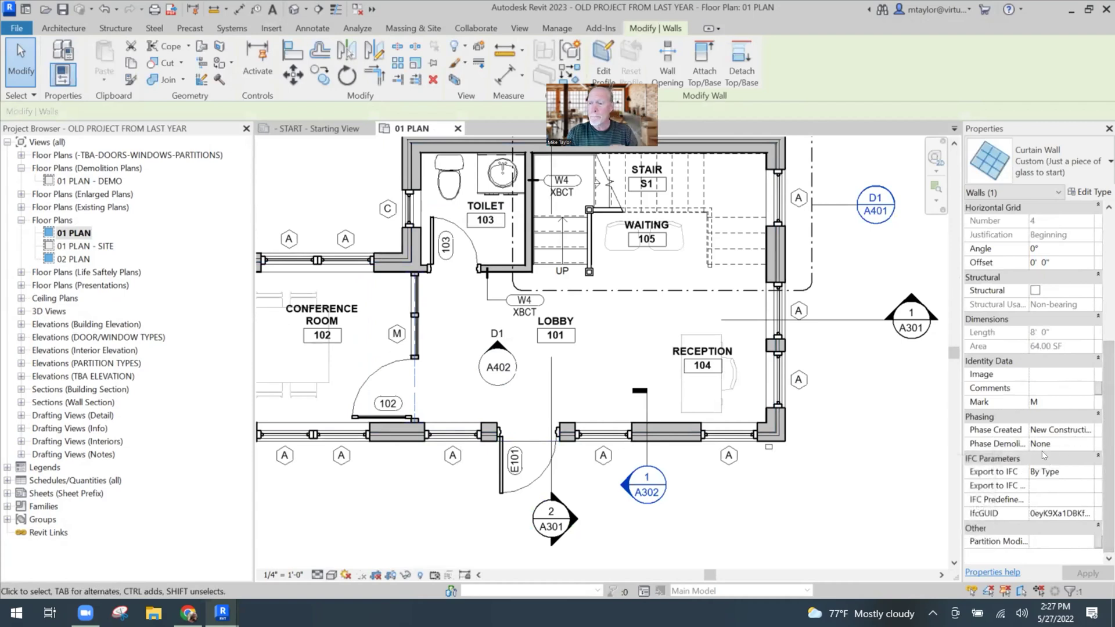
{"action": "left_click", "coordinate": [1062, 443]}
{"action": "left_click", "coordinate": [1086, 443]}
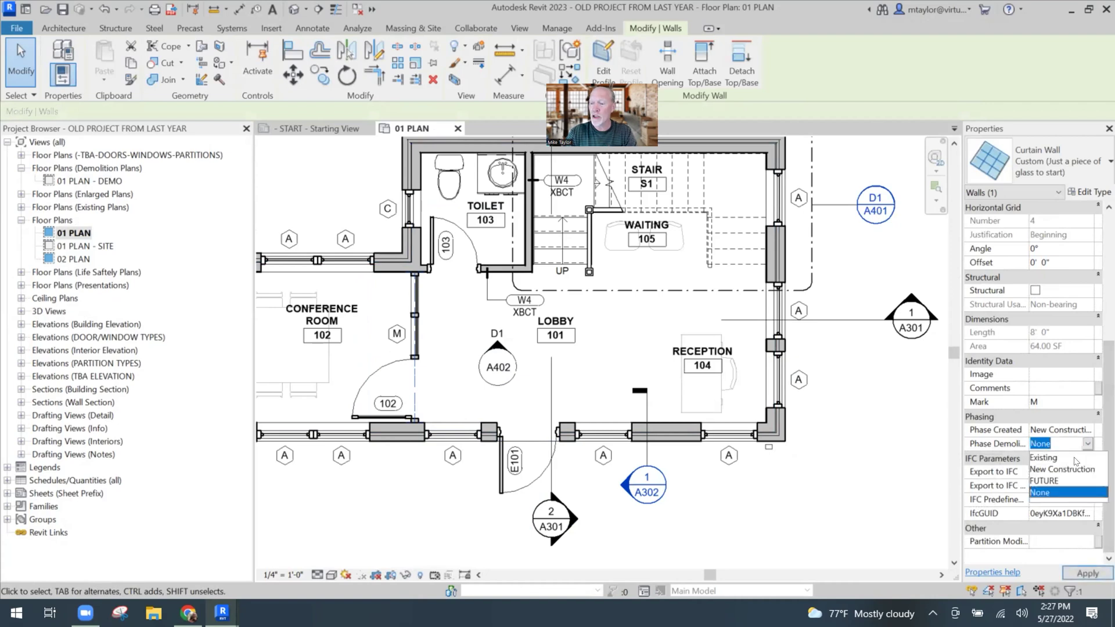
{"action": "left_click", "coordinate": [1052, 482]}
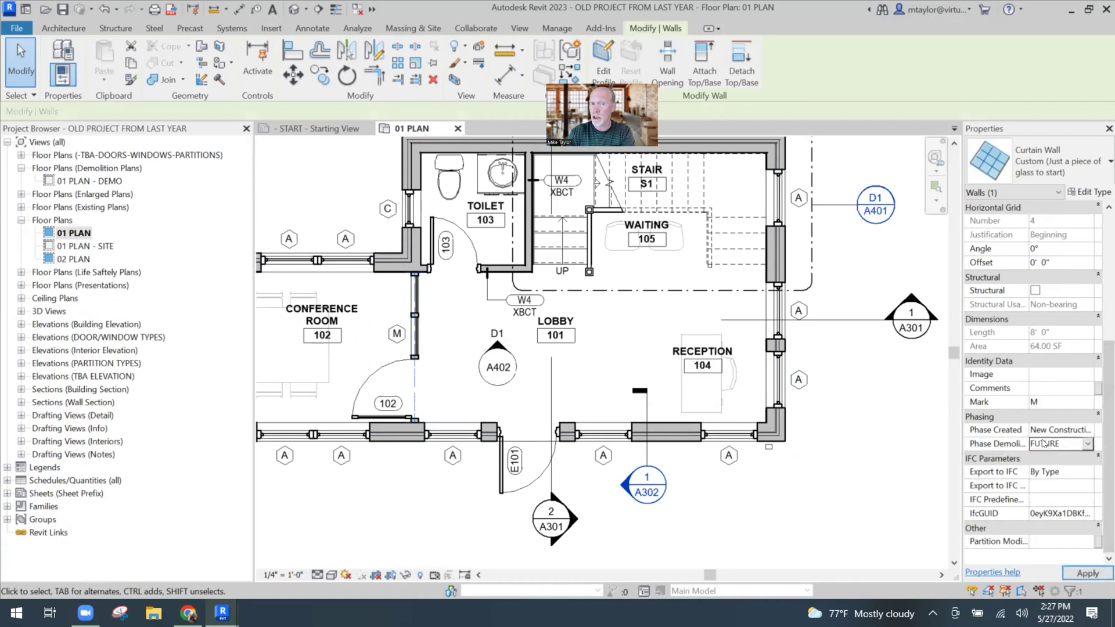
{"action": "left_click", "coordinate": [386, 496]}
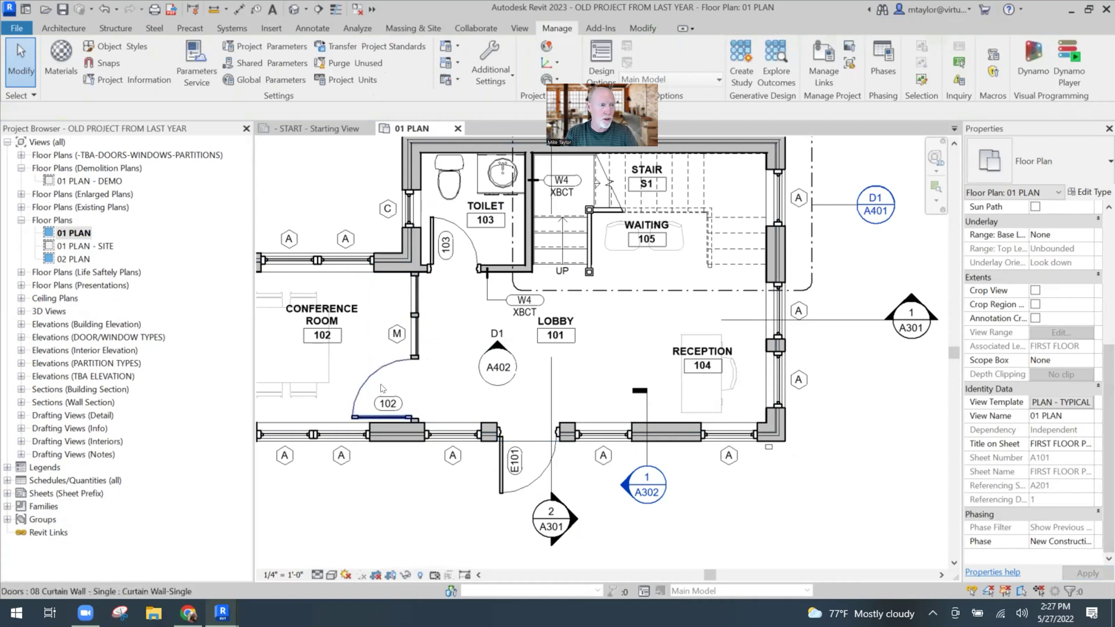
Open the old project's 01 PLAN - DEMO floor plan and set the view's phase to FUTURE
{"action": "double_click", "coordinate": [91, 181]}
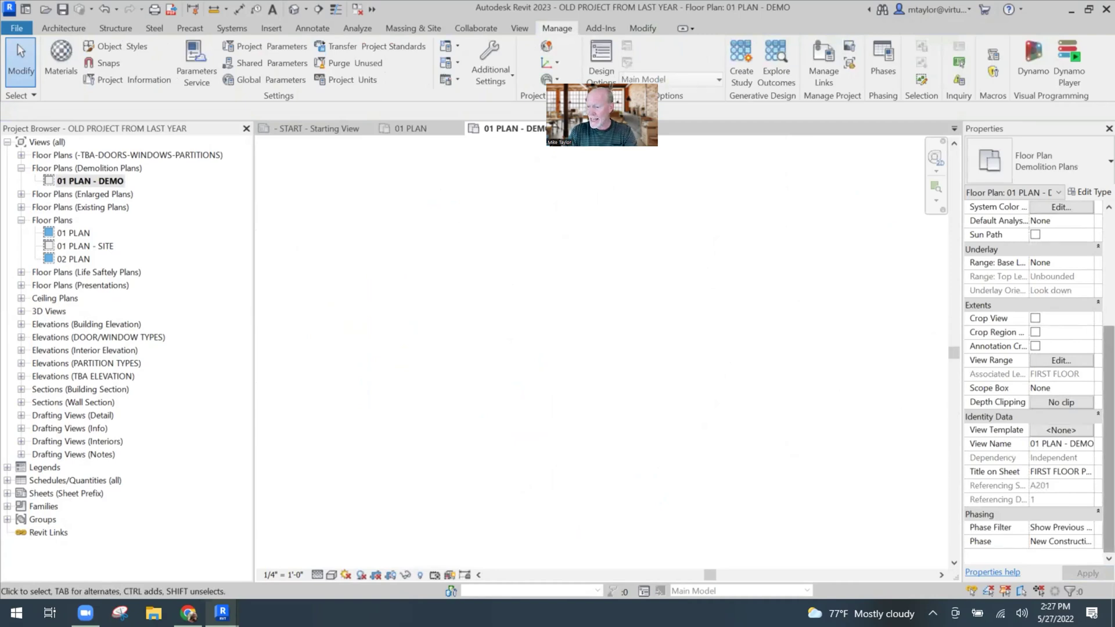
{"action": "left_click", "coordinate": [1039, 541]}
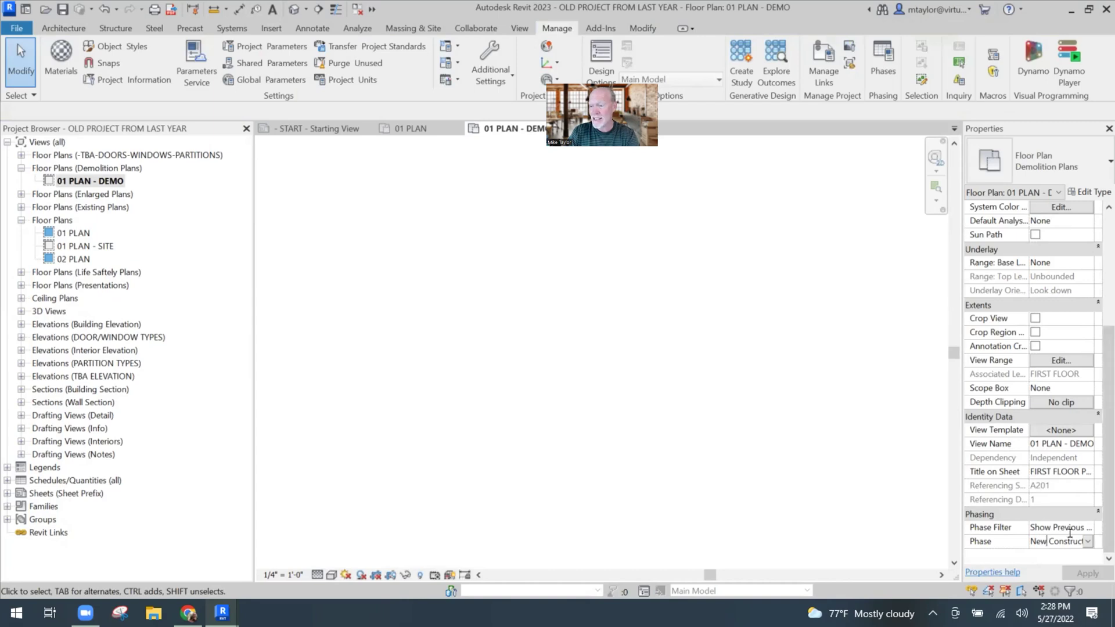
{"action": "left_click", "coordinate": [1087, 541]}
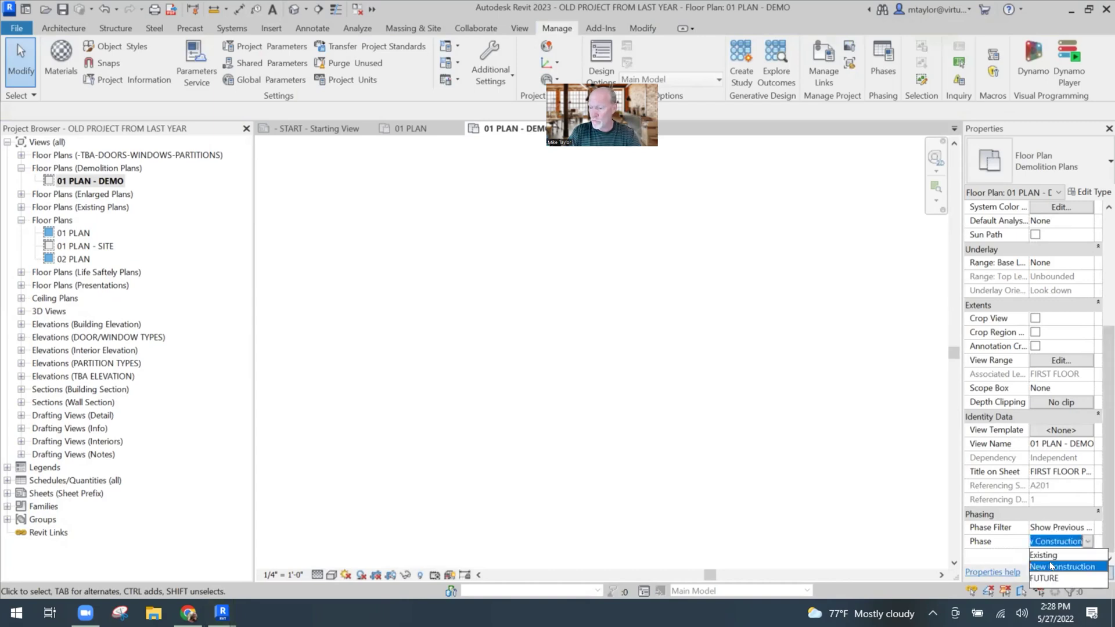
{"action": "left_click", "coordinate": [1054, 566]}
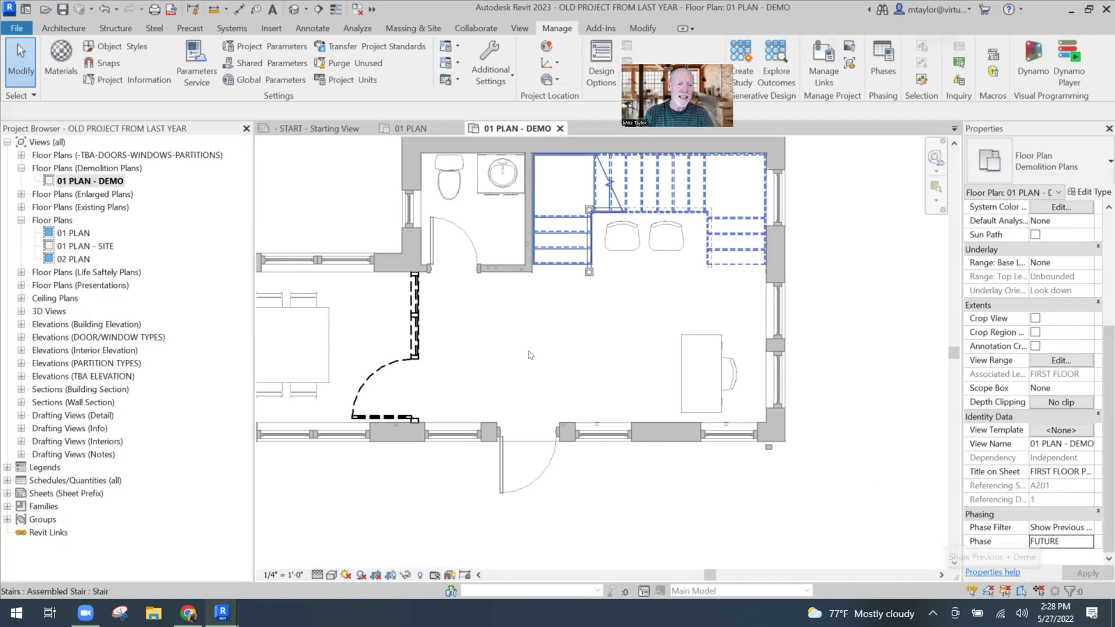
Demolish the toilet room's door, its lobby-side wall and the wall beside the stair, and save the old project
{"action": "scroll", "coordinate": [430, 475], "scroll_direction": "down", "scroll_amount": 2}
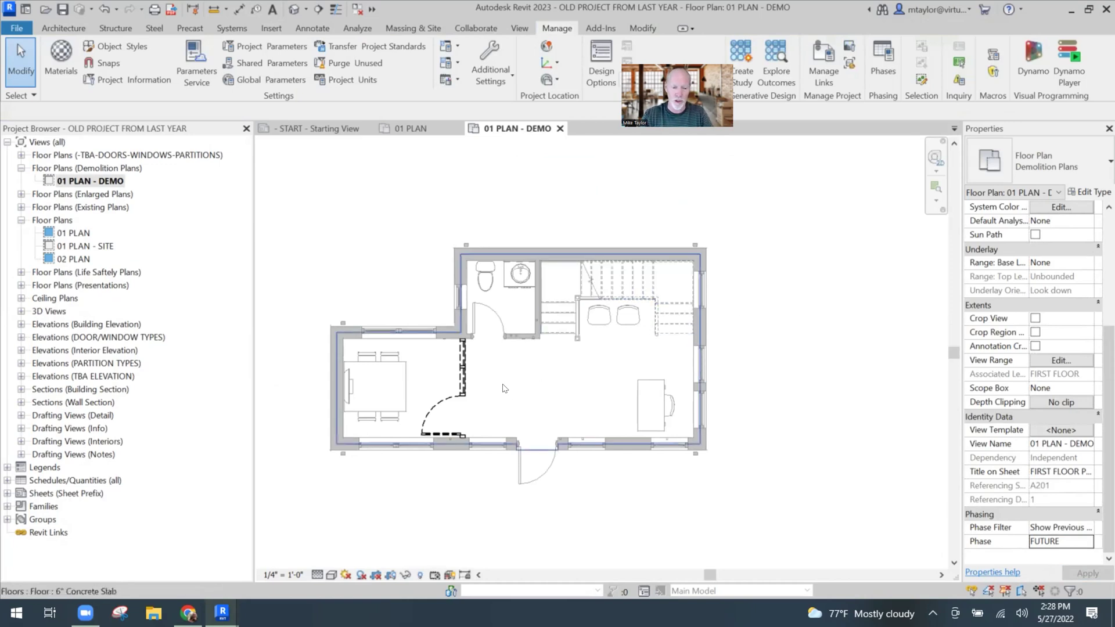
{"action": "scroll", "coordinate": [503, 388], "scroll_direction": "up", "scroll_amount": 2}
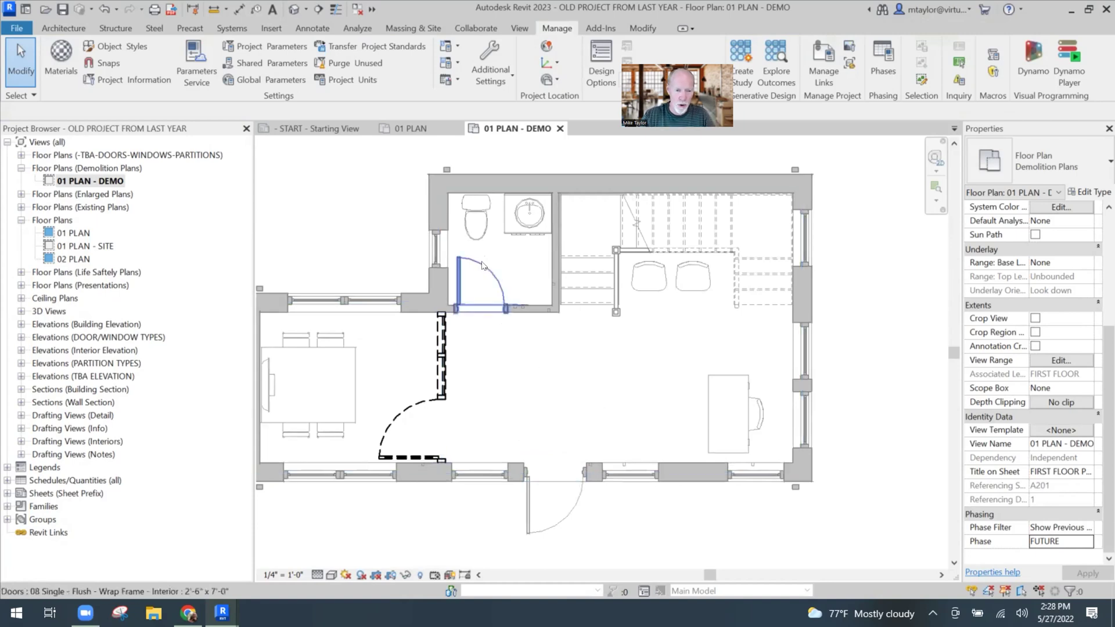
{"action": "left_click", "coordinate": [639, 28]}
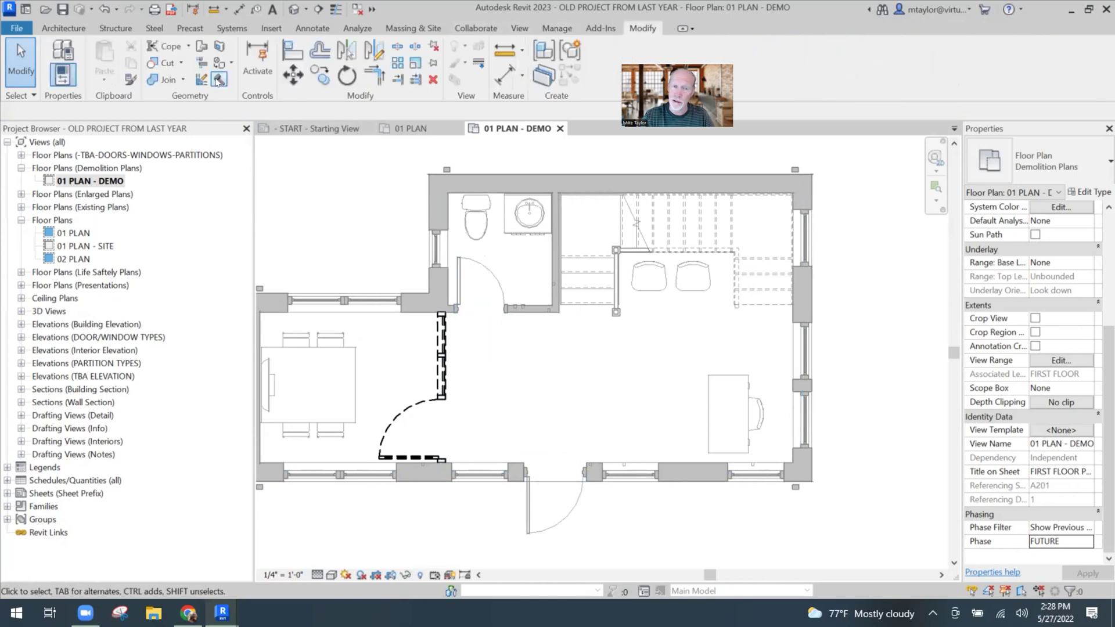
{"action": "left_click", "coordinate": [219, 80]}
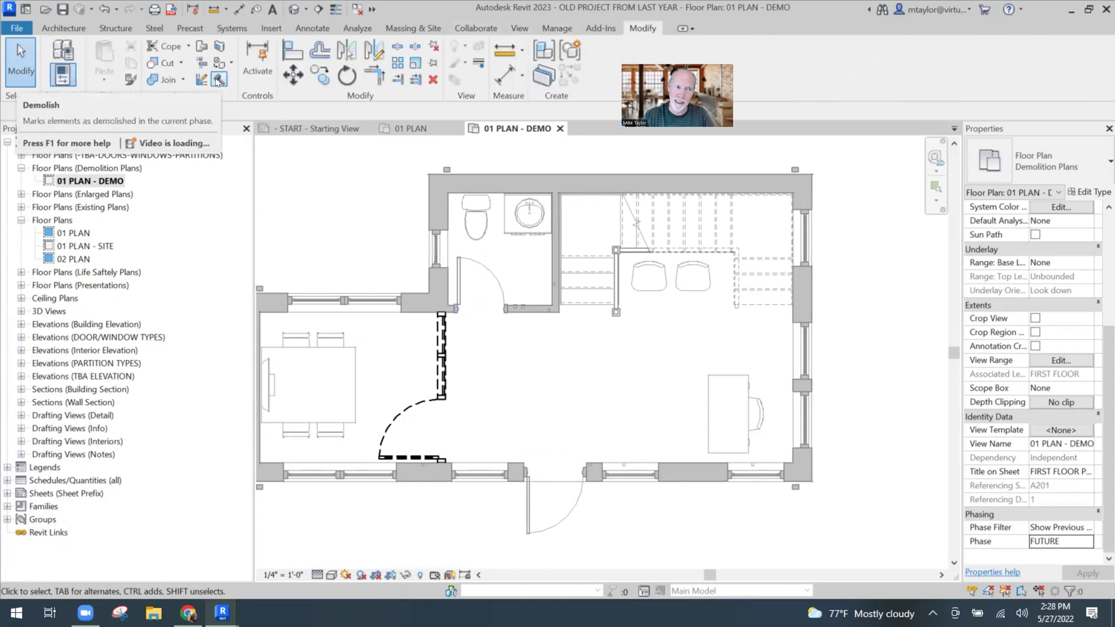
{"action": "left_click", "coordinate": [481, 266]}
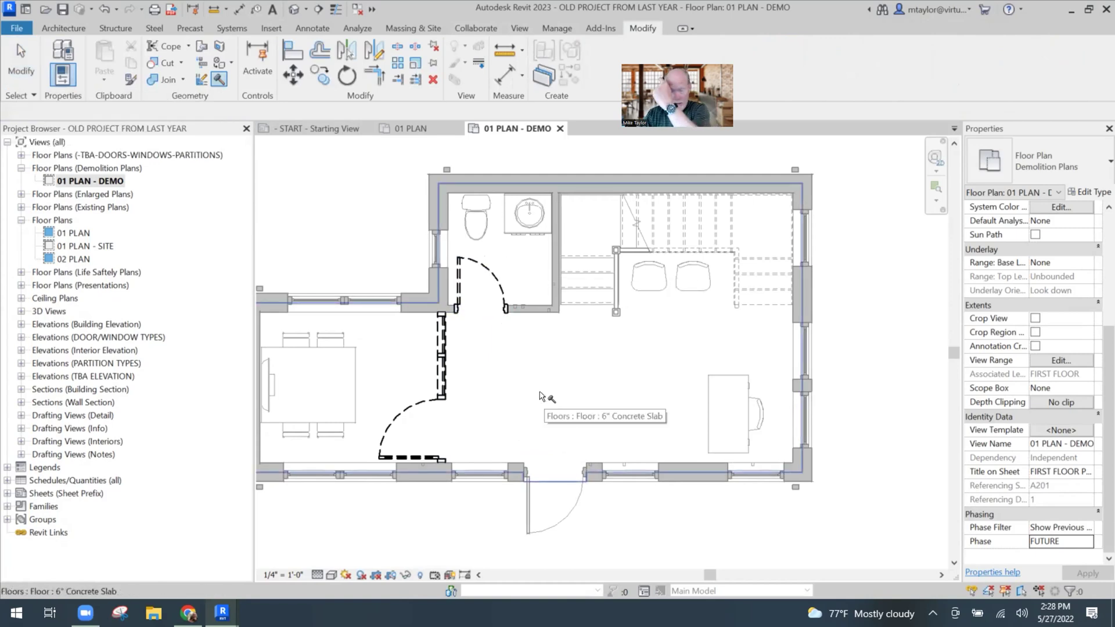
{"action": "left_click", "coordinate": [528, 309]}
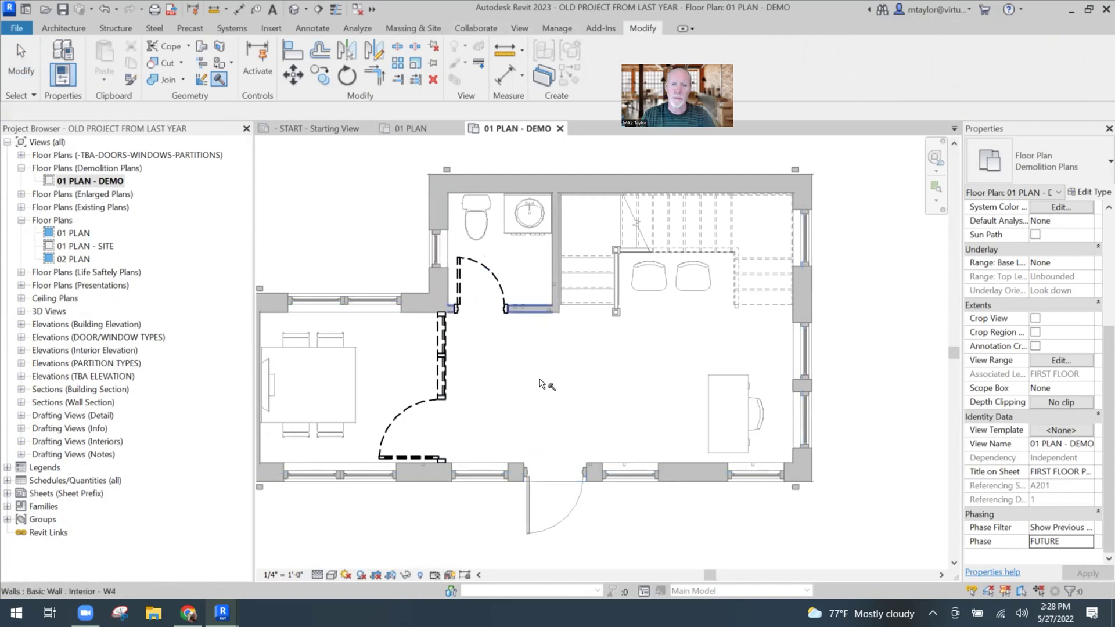
{"action": "left_click", "coordinate": [539, 252]}
{"action": "scroll", "coordinate": [543, 373], "scroll_direction": "down", "scroll_amount": 2}
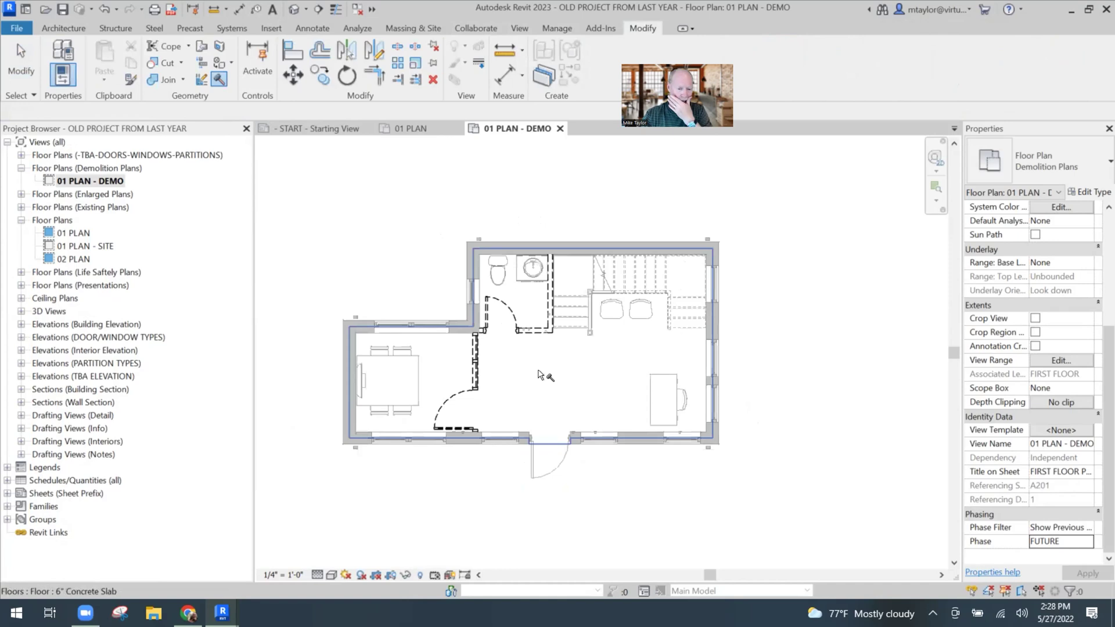
{"action": "scroll", "coordinate": [557, 373], "scroll_direction": "up", "scroll_amount": 1}
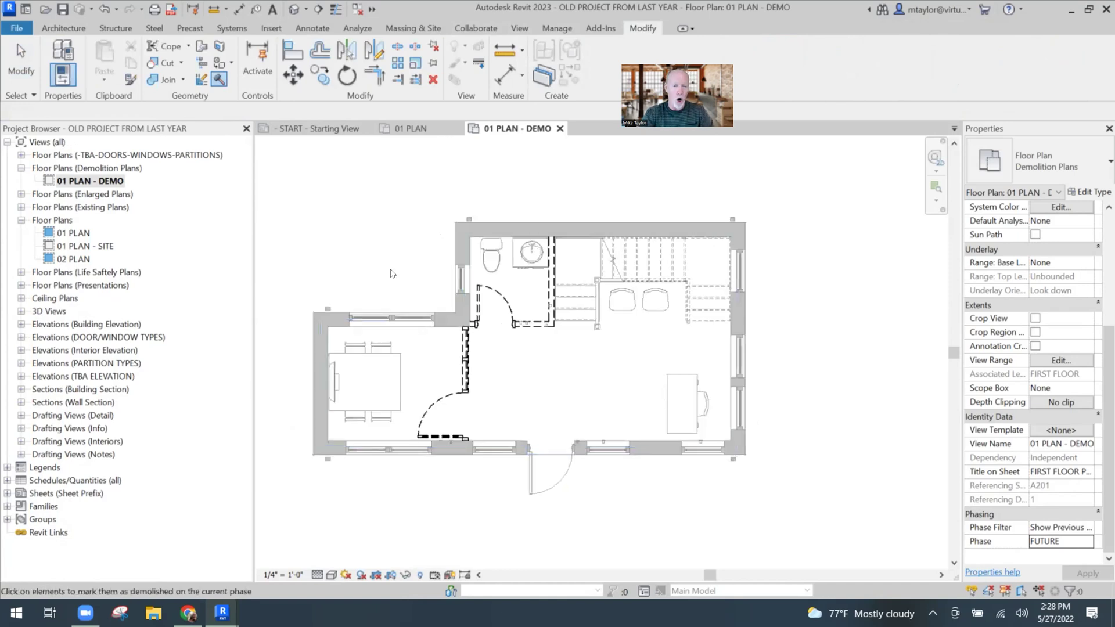
{"action": "key", "text": "Escape"}
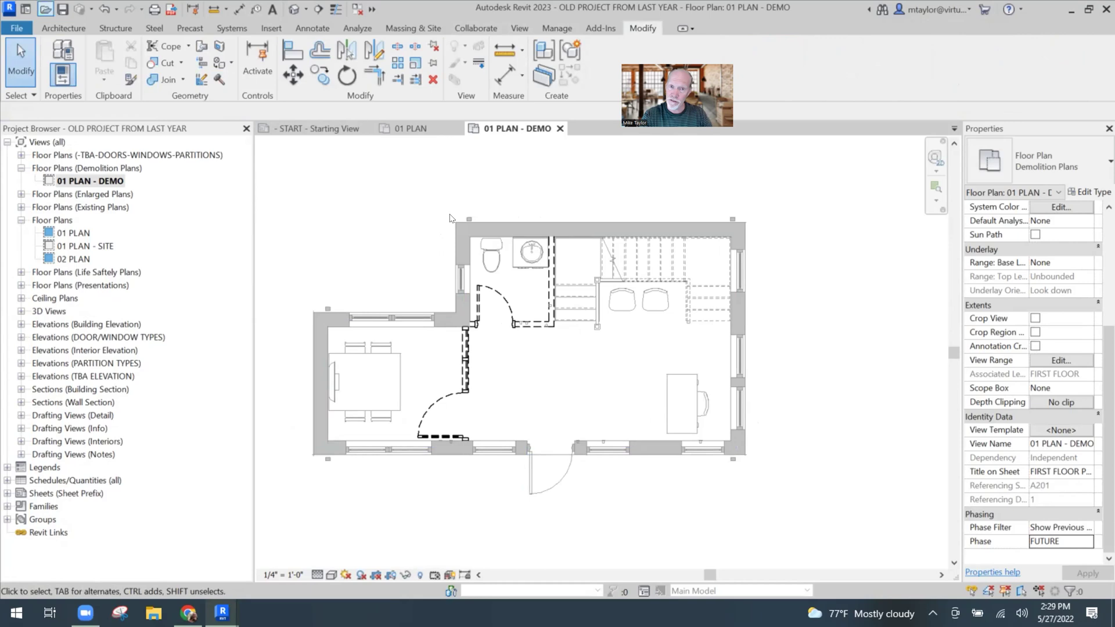
{"action": "key", "text": "ctrl+s"}
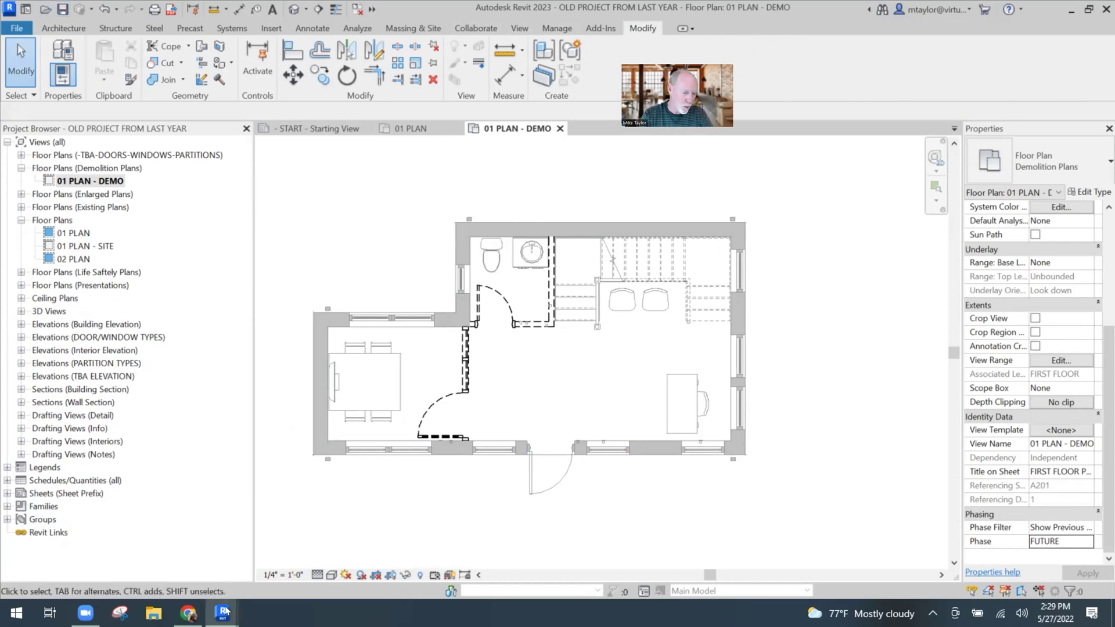
Switch to the NEW RENOVATION OF OLD PROJECT window, reload the OLD PROJECT FROM LAST YEAR.rvt link and deselect it
{"action": "left_click", "coordinate": [286, 562]}
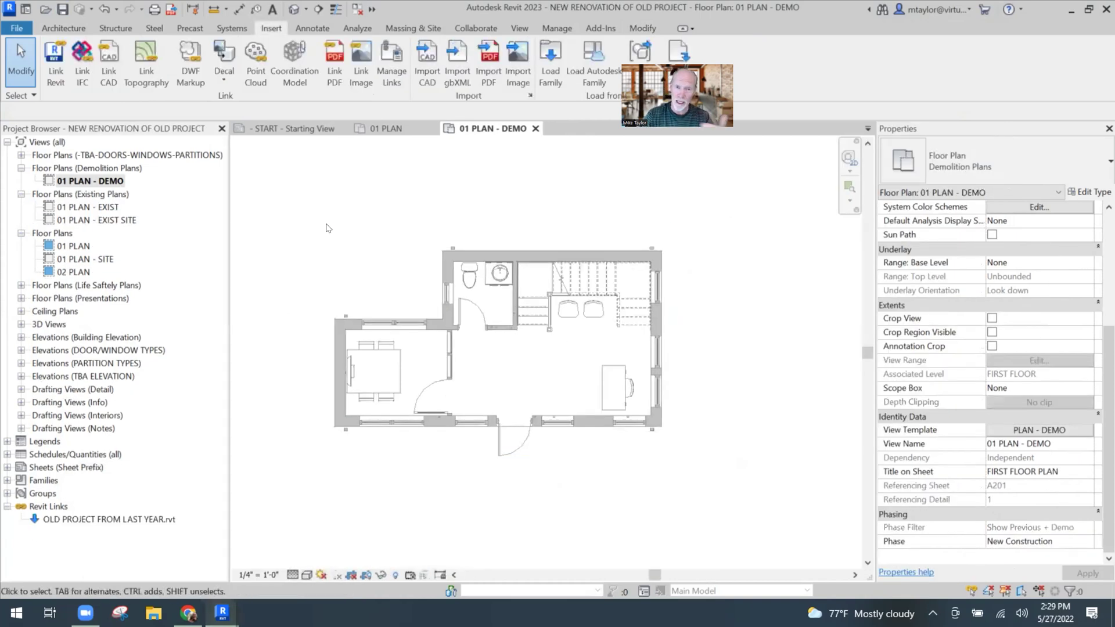
{"action": "left_click", "coordinate": [62, 519]}
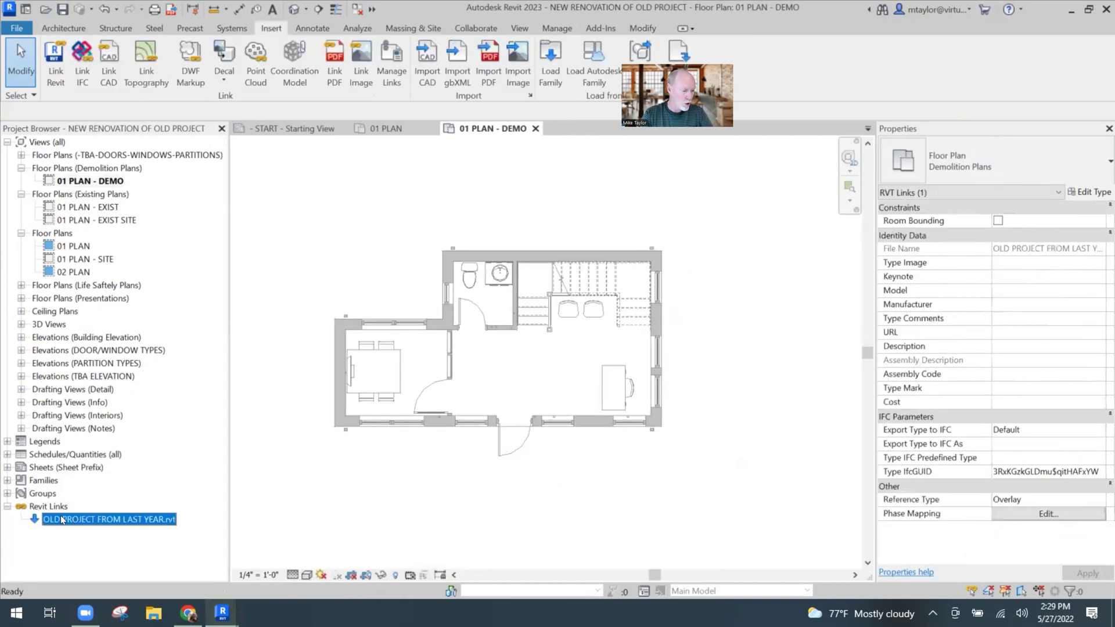
{"action": "right_click", "coordinate": [61, 519]}
{"action": "left_click", "coordinate": [95, 265]}
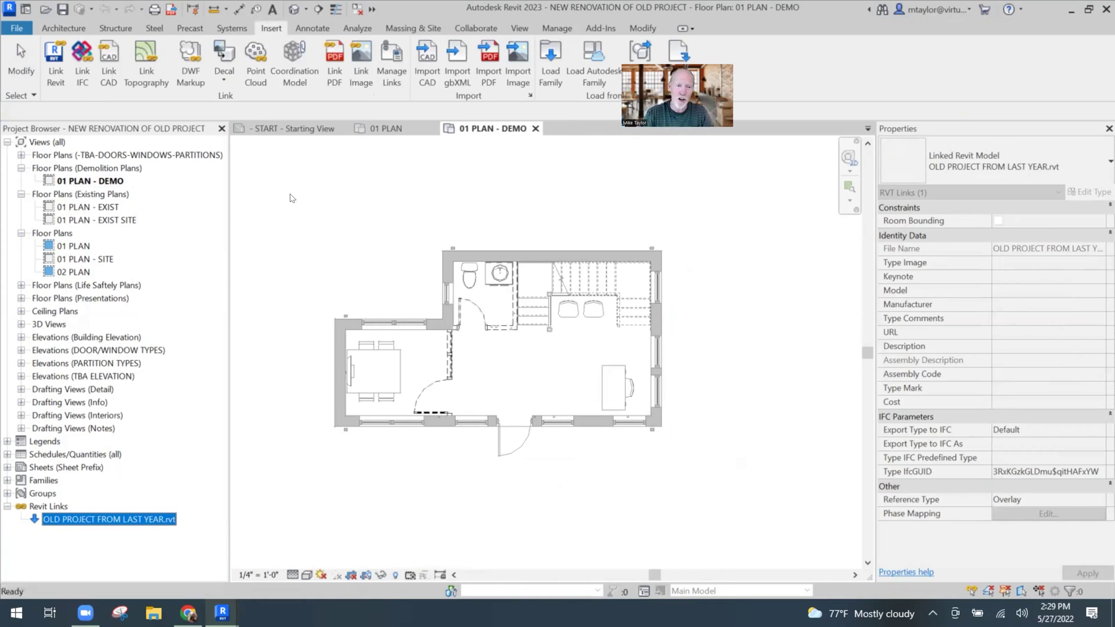
{"action": "scroll", "coordinate": [495, 373], "scroll_direction": "up", "scroll_amount": 3}
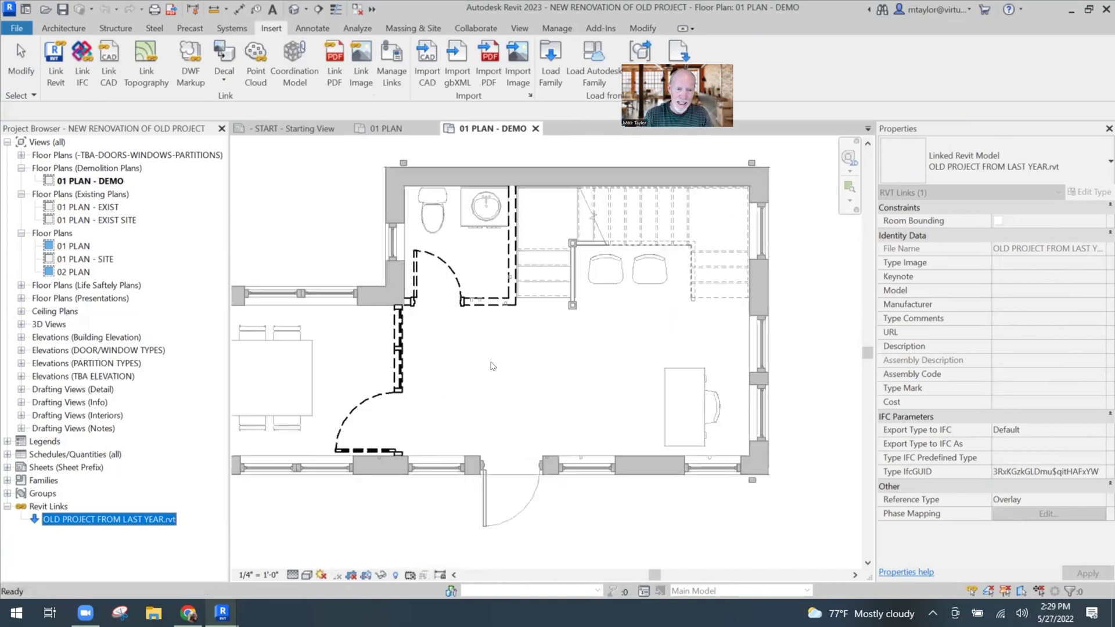
{"action": "scroll", "coordinate": [493, 366], "scroll_direction": "up", "scroll_amount": 1}
{"action": "left_click", "coordinate": [492, 365]}
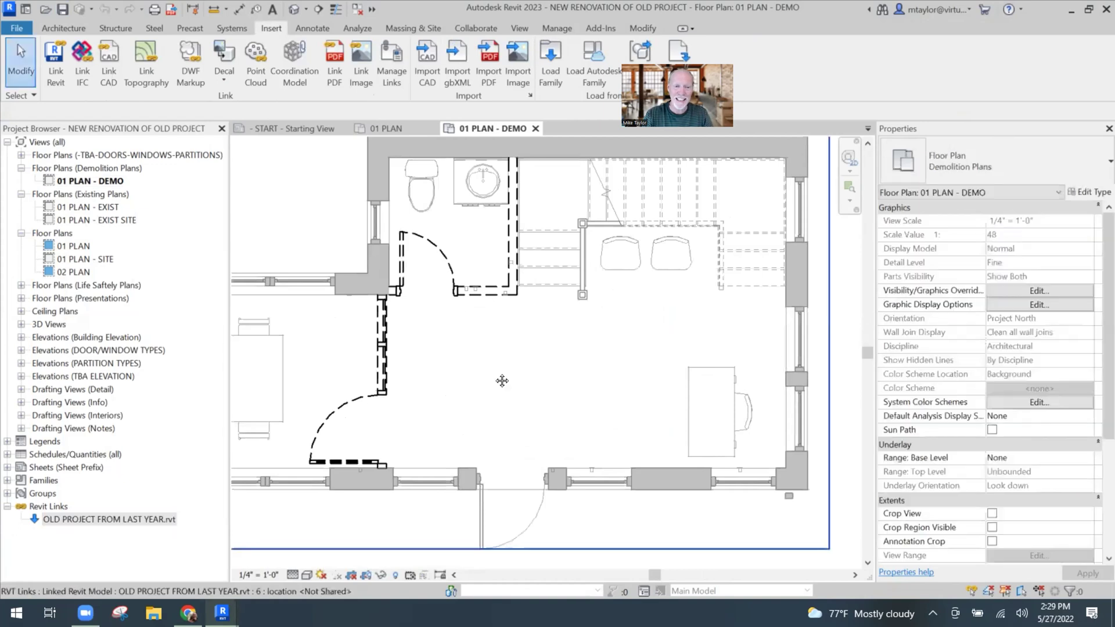
Look over the toilet and conference room in the demolition plan and open the 01 PLAN floor plan
{"action": "middle_click_drag", "start_coordinate": [490, 364], "coordinate": [504, 388]}
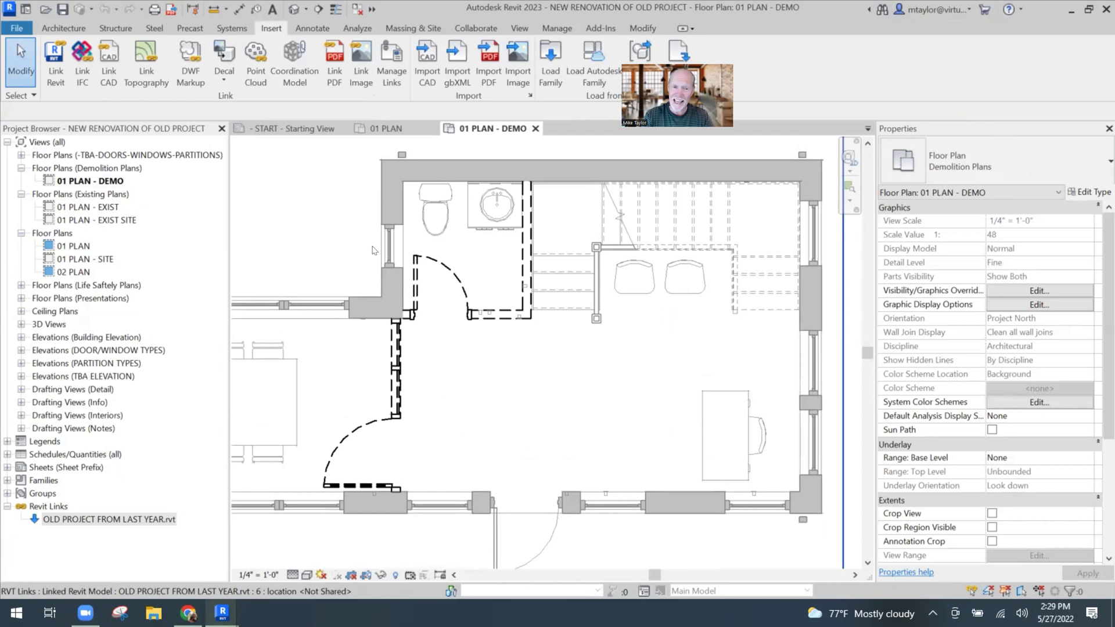
{"action": "scroll", "coordinate": [314, 213], "scroll_direction": "down", "scroll_amount": 1}
{"action": "double_click", "coordinate": [79, 246]}
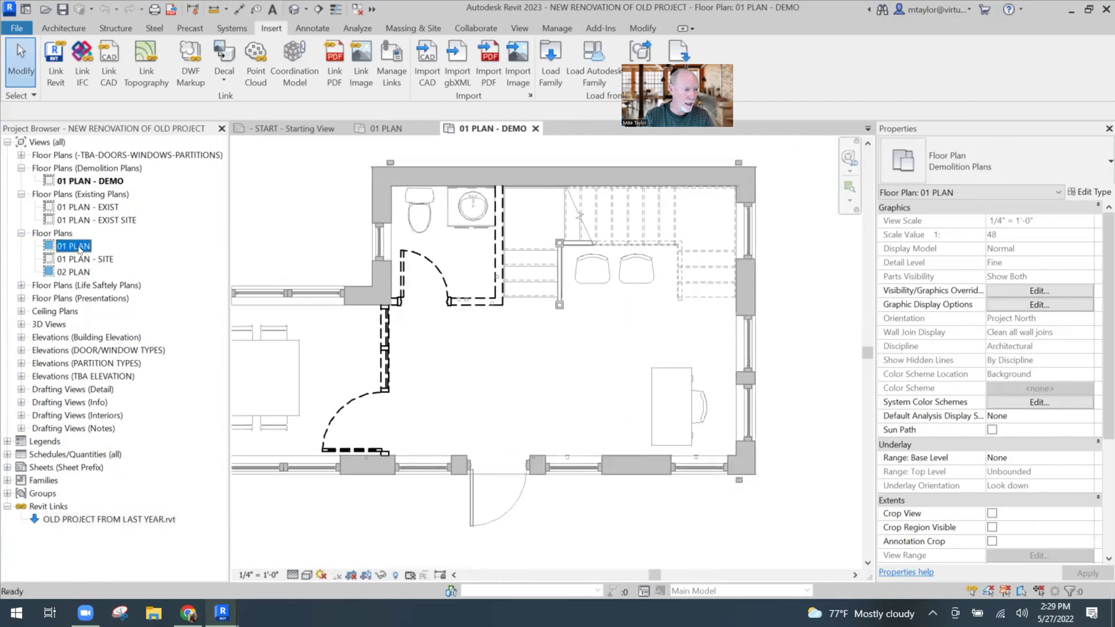